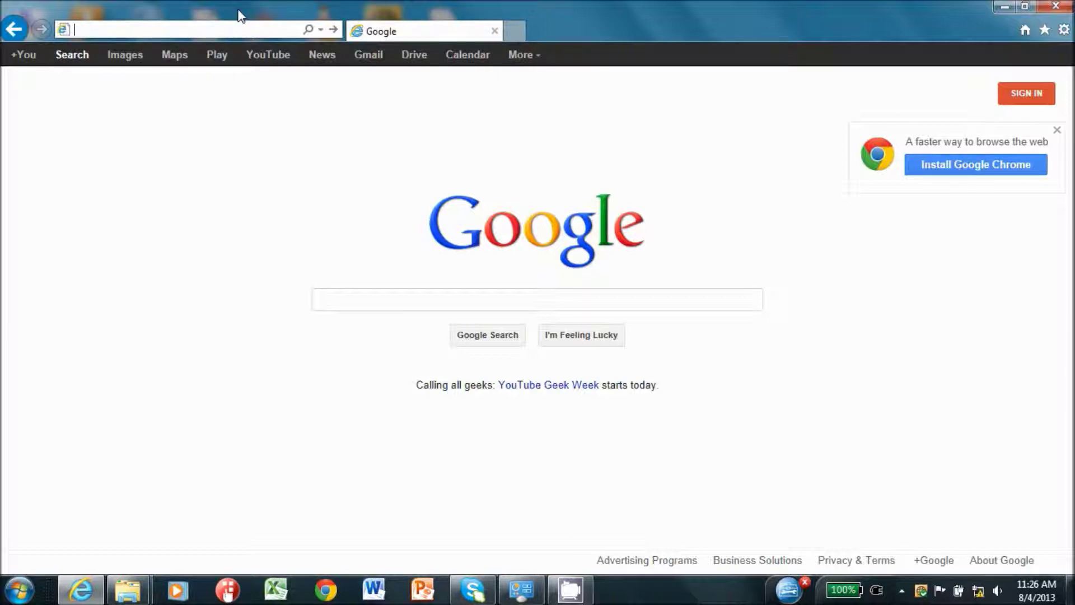
# Open the camera at 192.168.1.100 and sign in to its Setup with the administrator credentials
pyautogui.write('192')
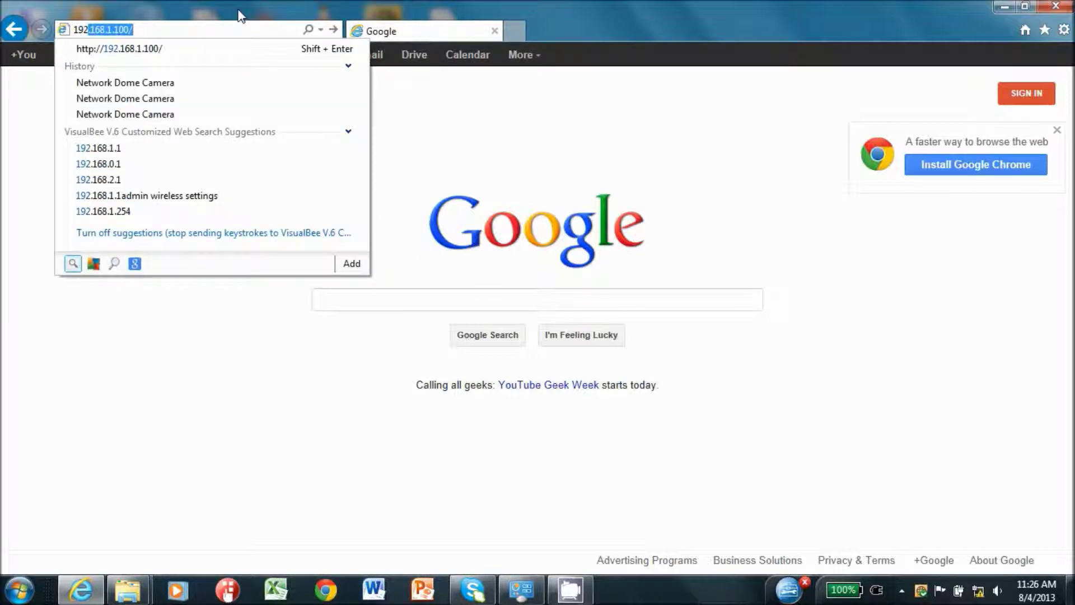
pyautogui.write('.168.1.')
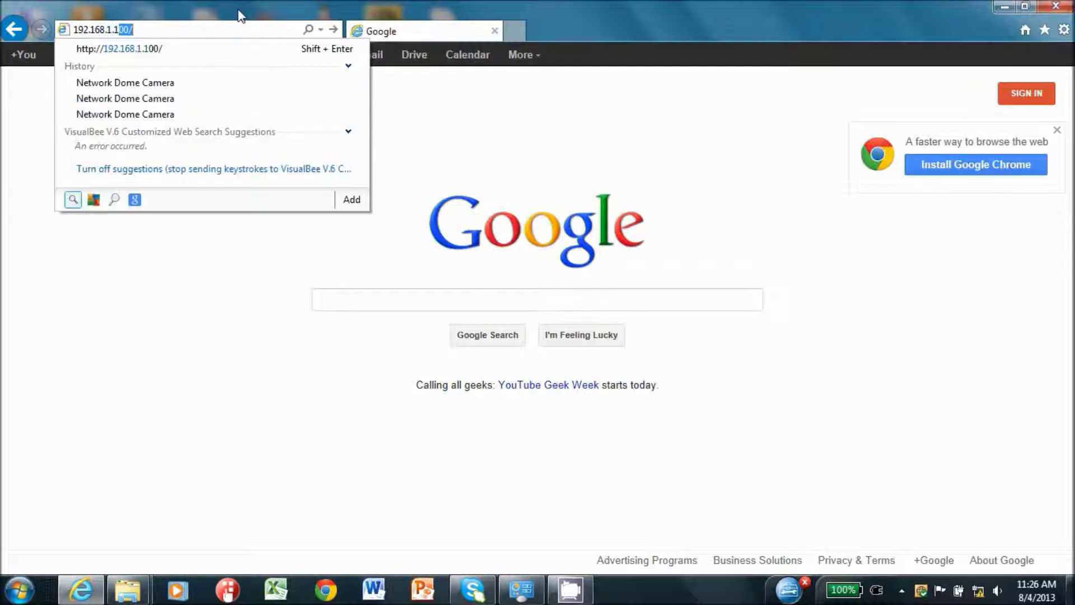
pyautogui.write('100')
pyautogui.press('Return')
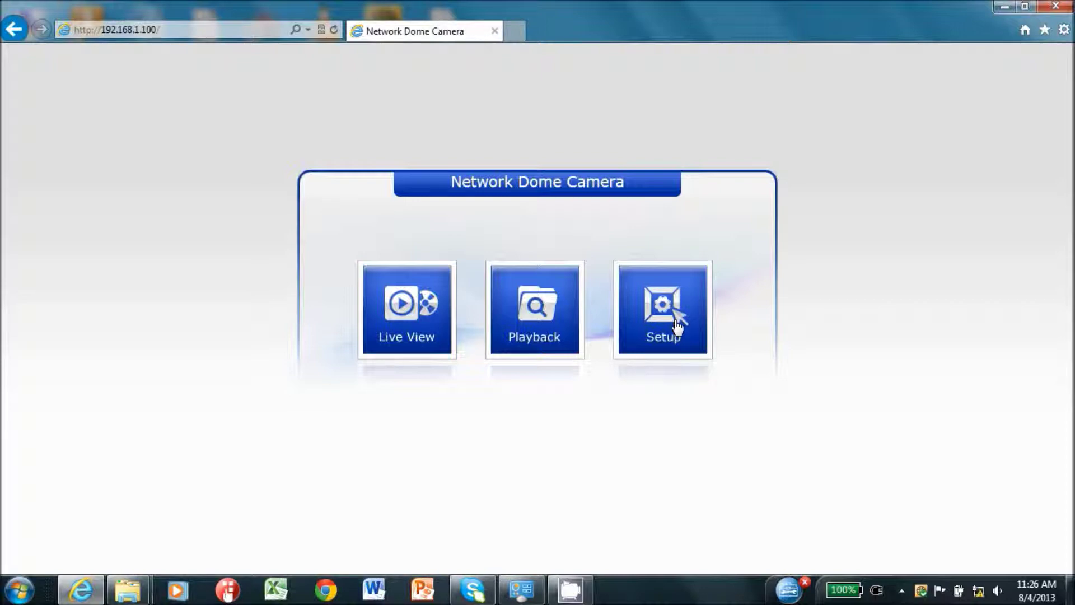
pyautogui.click(678, 325)
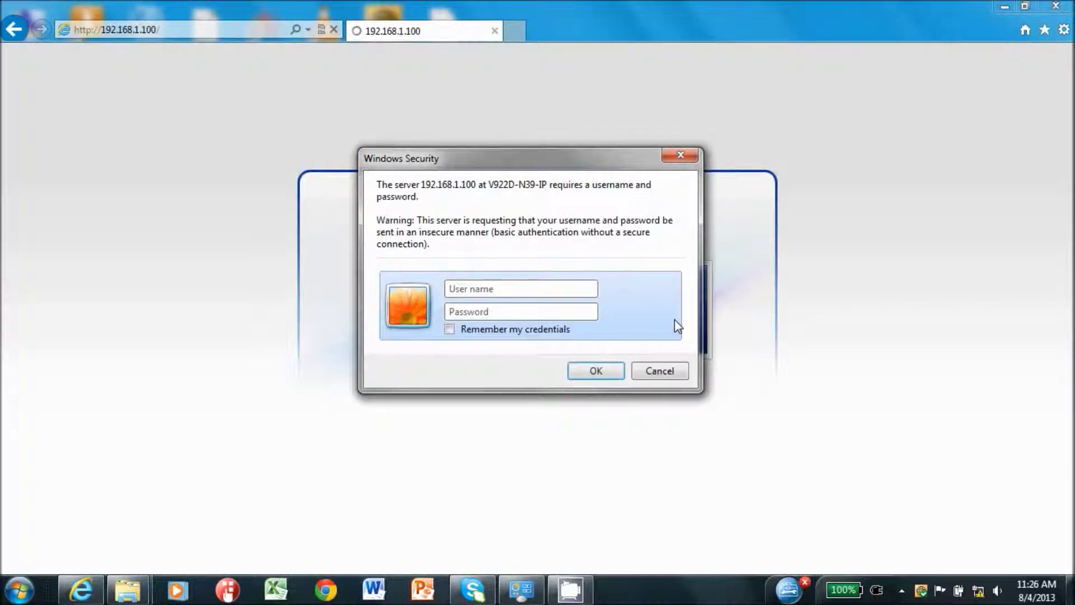
pyautogui.write('AD')
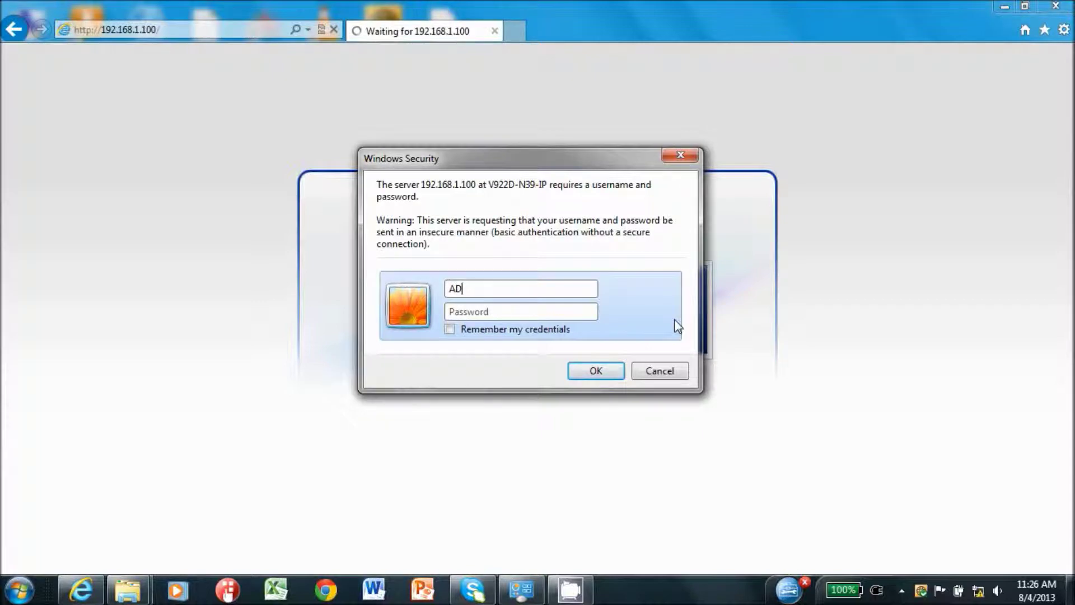
pyautogui.write('MIN')
pyautogui.click(589, 312)
pyautogui.write('1234')
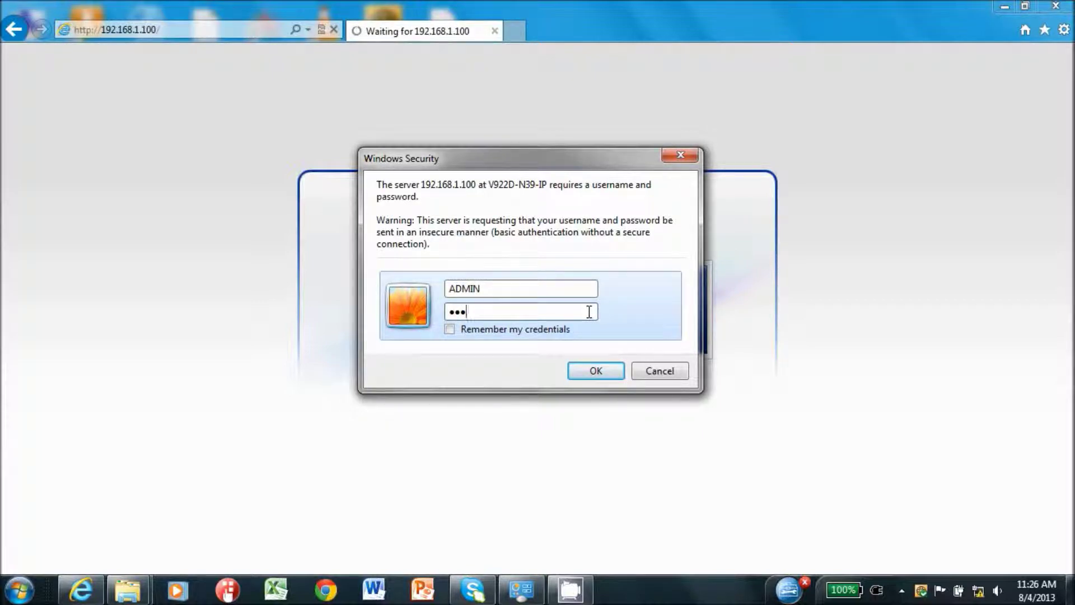
pyautogui.click(590, 368)
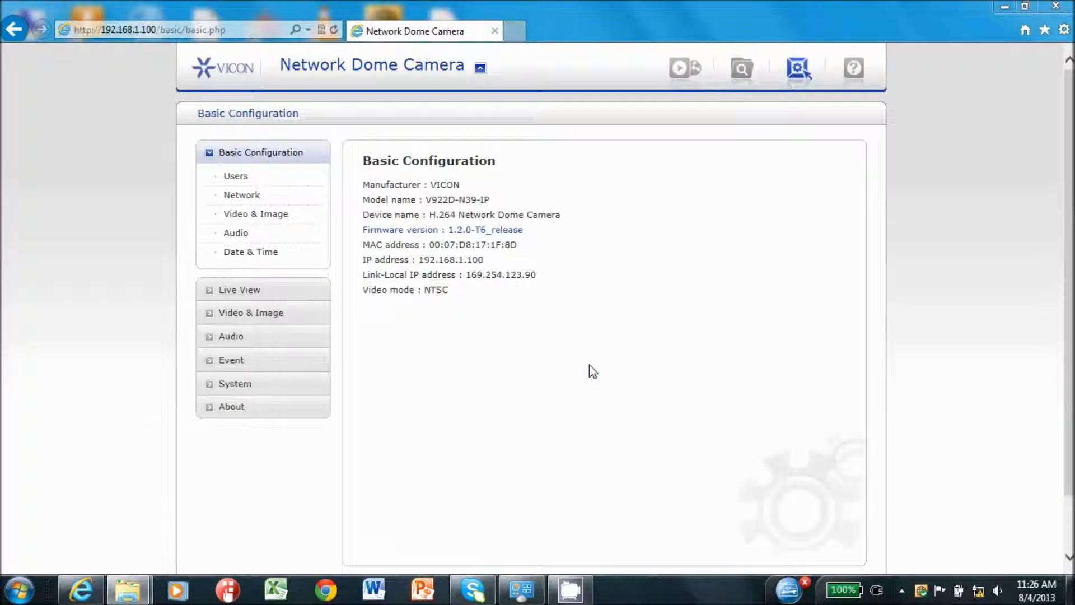
# Show the Video & Image basic stream settings, leaving the Stream 3 codec as H.264 Baseline Profile
pyautogui.click(262, 316)
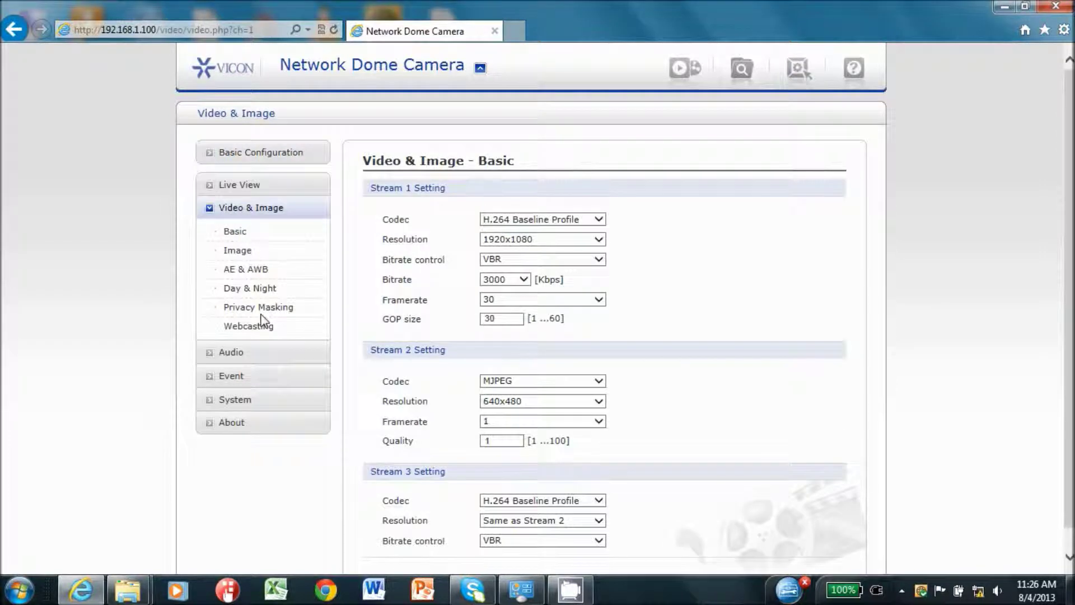
pyautogui.scroll(-3, 690, 270)
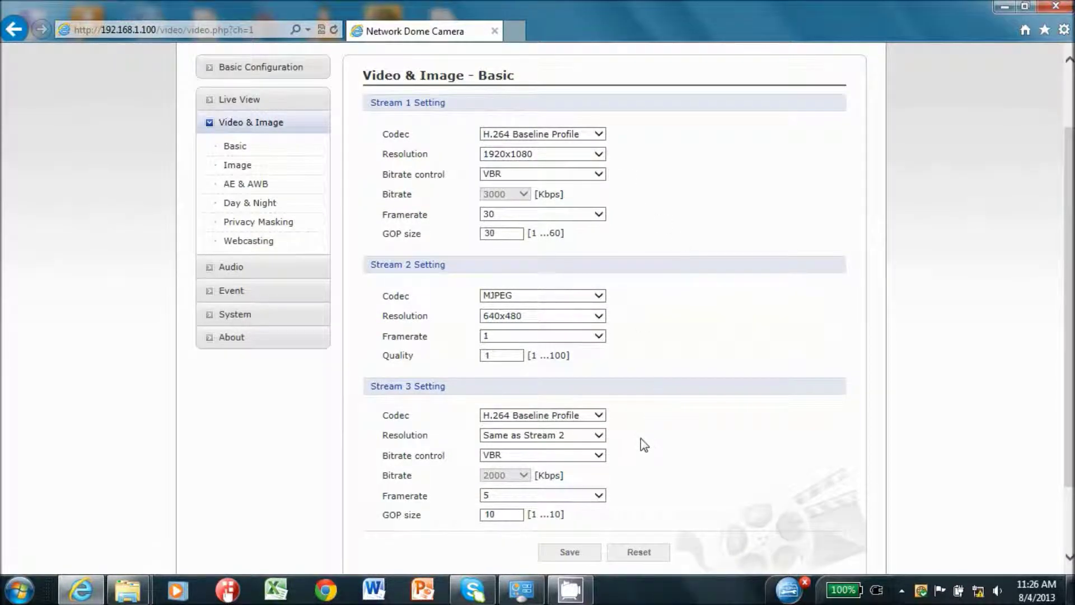
pyautogui.click(600, 415)
pyautogui.click(603, 416)
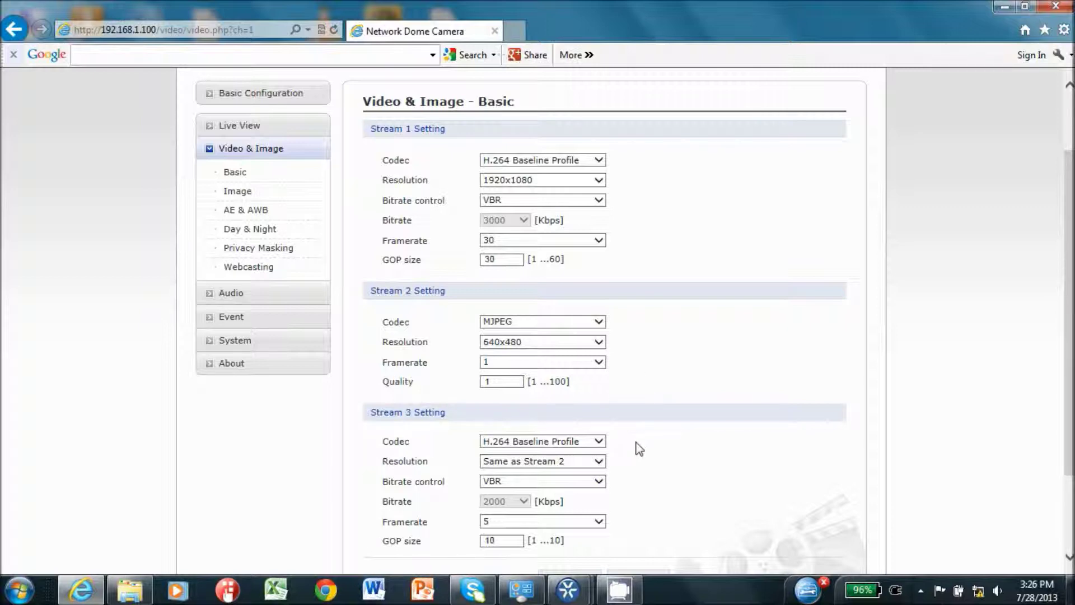
pyautogui.click(601, 461)
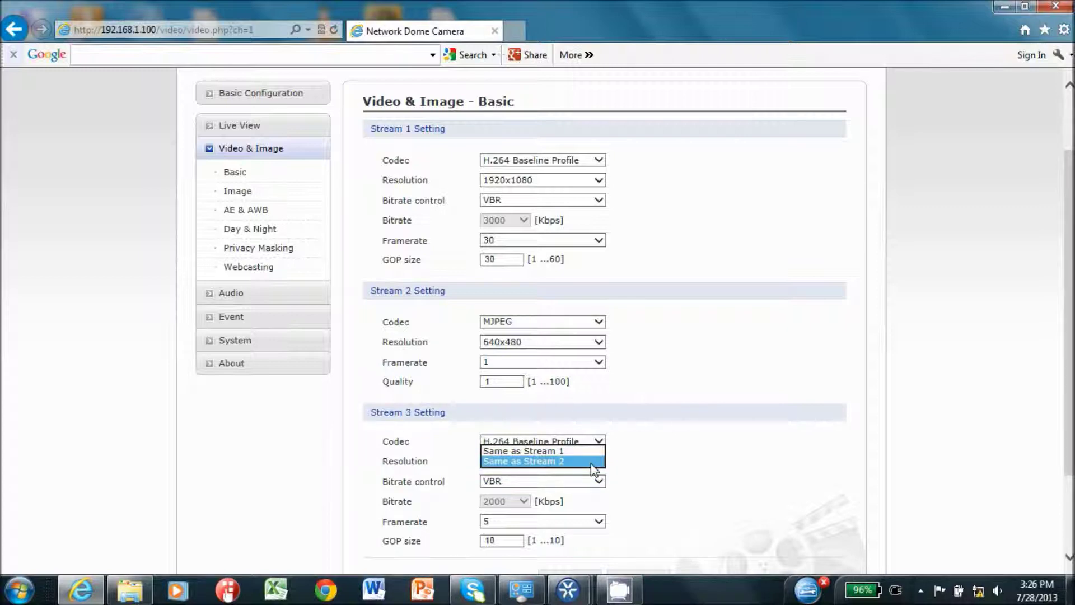
pyautogui.click(630, 472)
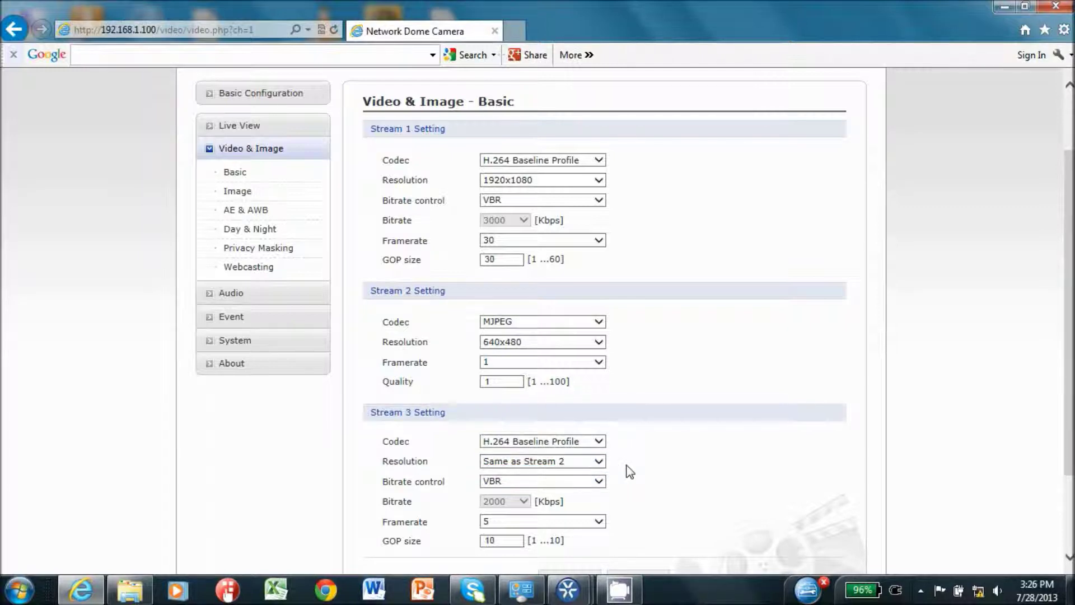
pyautogui.click(599, 344)
pyautogui.click(598, 343)
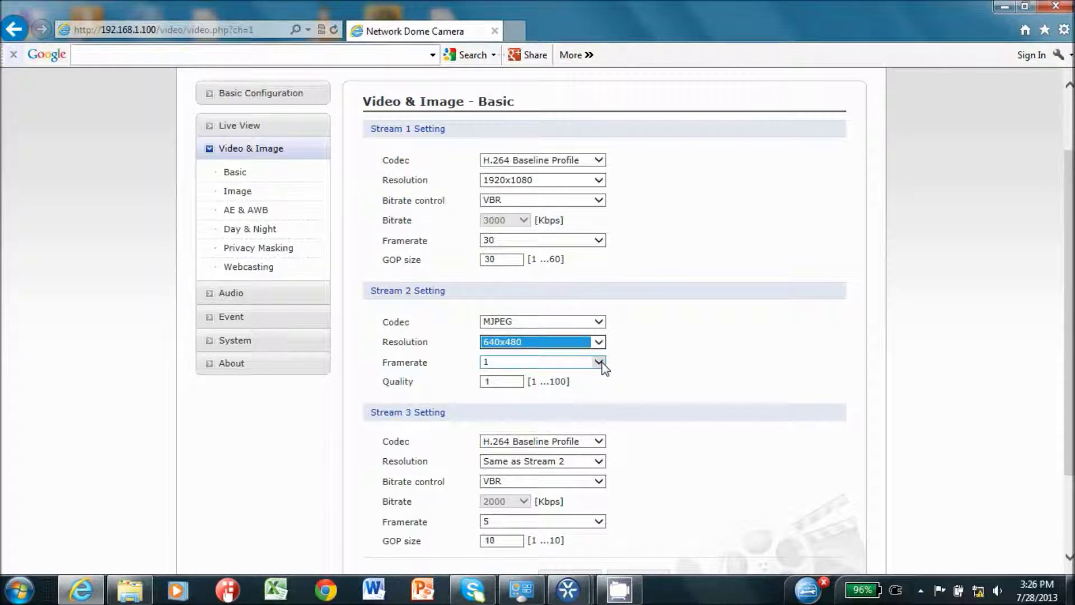
pyautogui.click(599, 363)
pyautogui.click(602, 362)
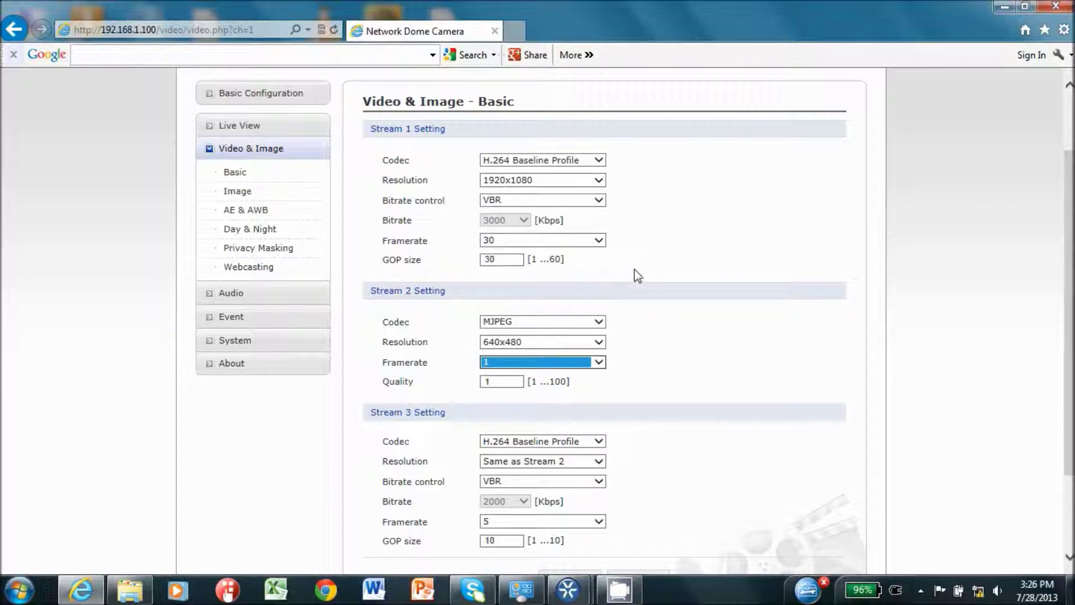
pyautogui.click(646, 461)
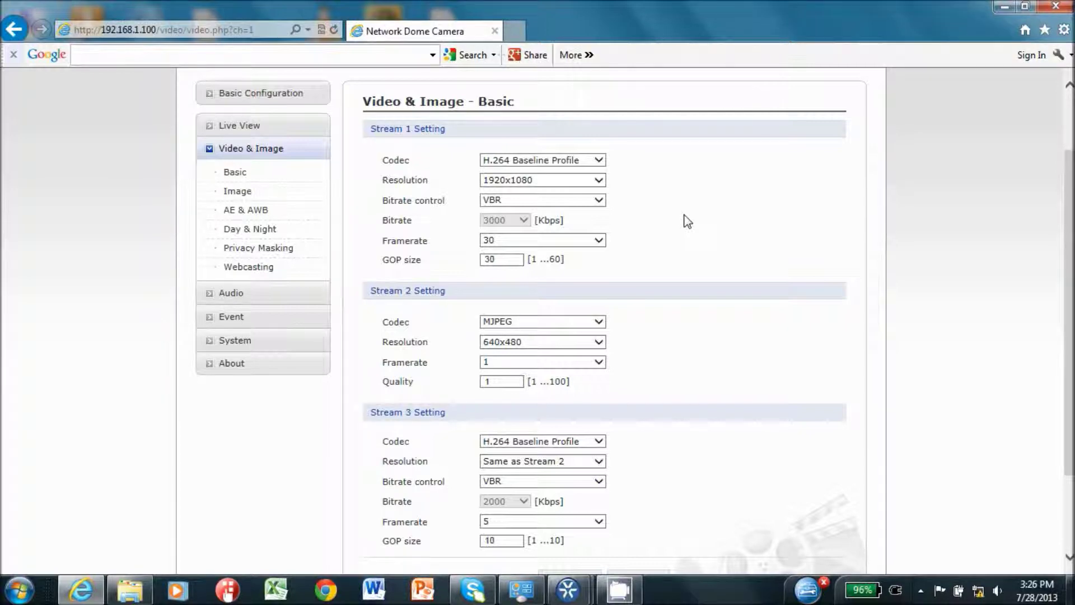
# Keep Stream 1 at 1920x1080, 30 fps and Stream 2 at 640x480, 1 fps
pyautogui.click(600, 180)
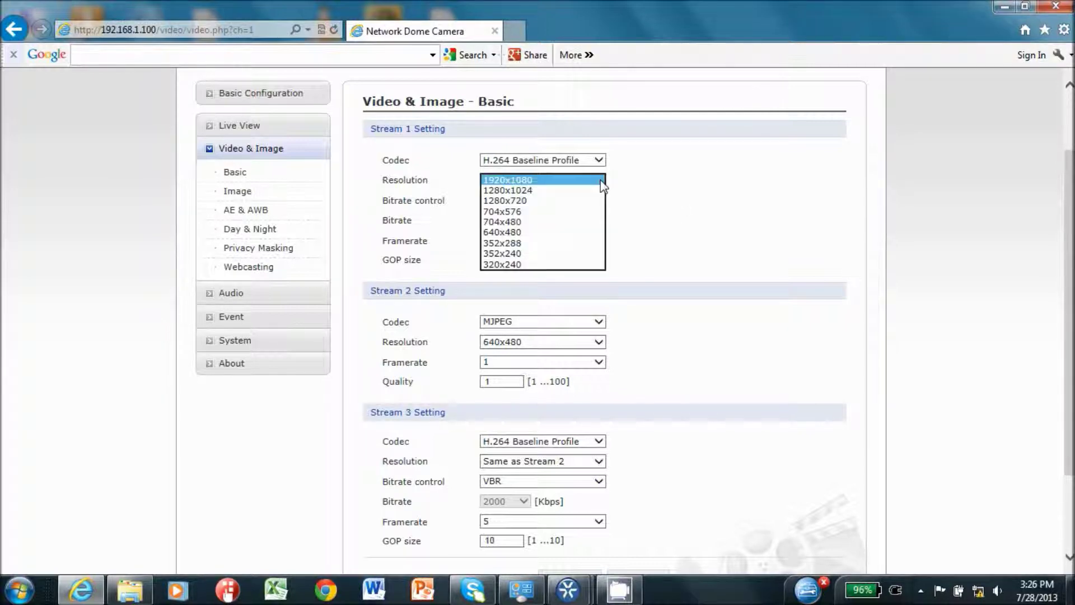
pyautogui.click(597, 180)
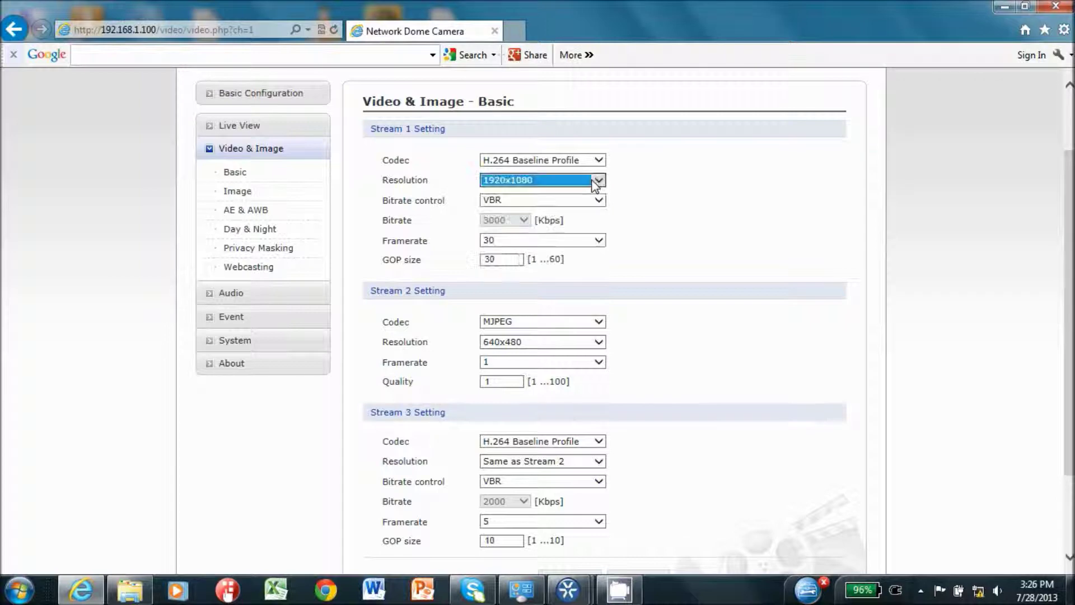
pyautogui.click(598, 240)
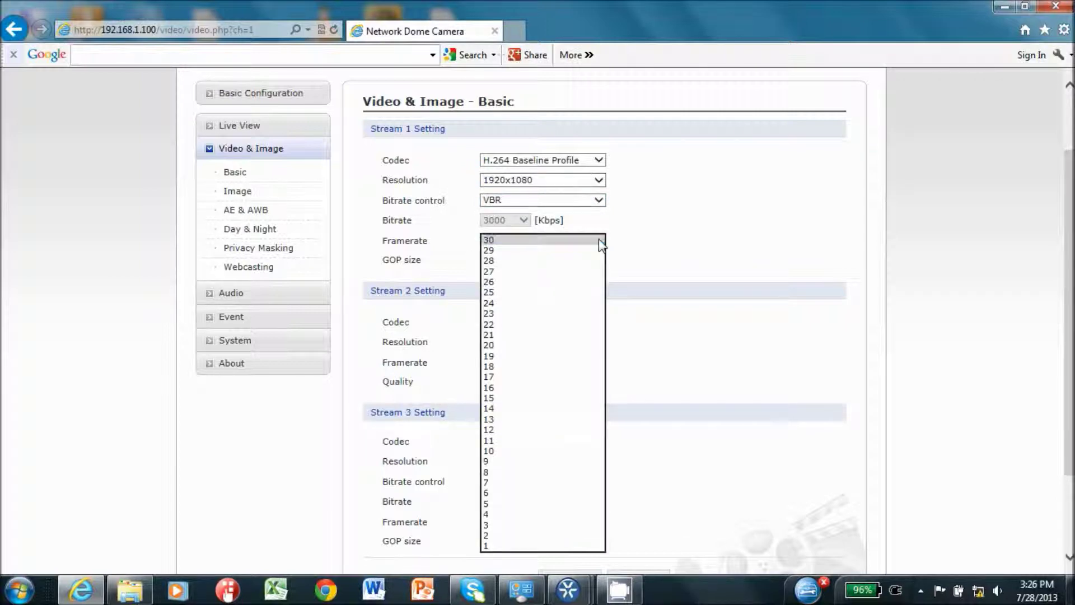
pyautogui.click(599, 242)
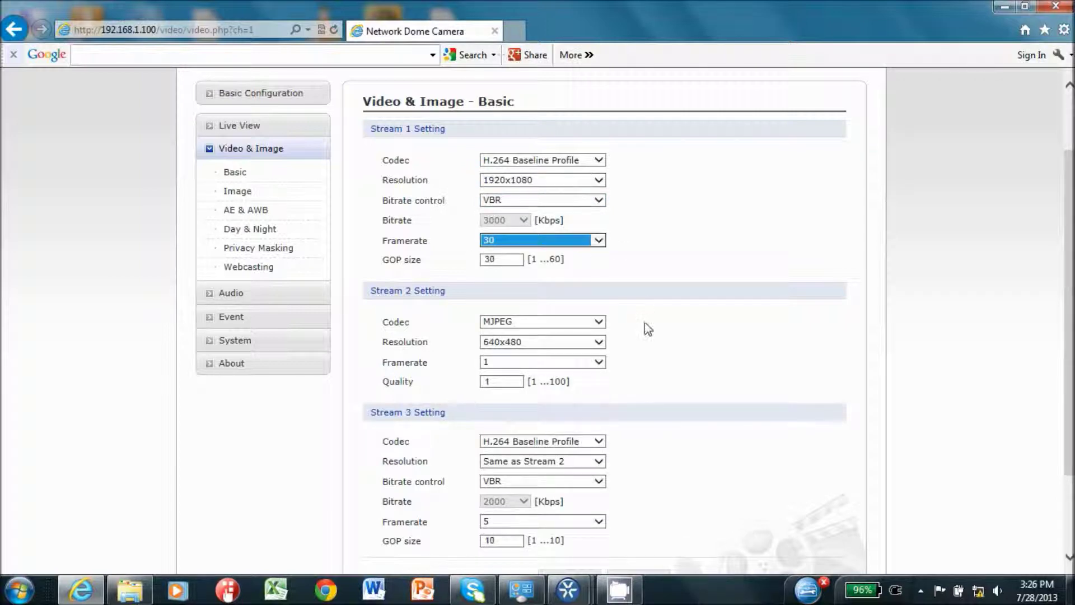
pyautogui.click(599, 342)
pyautogui.click(601, 348)
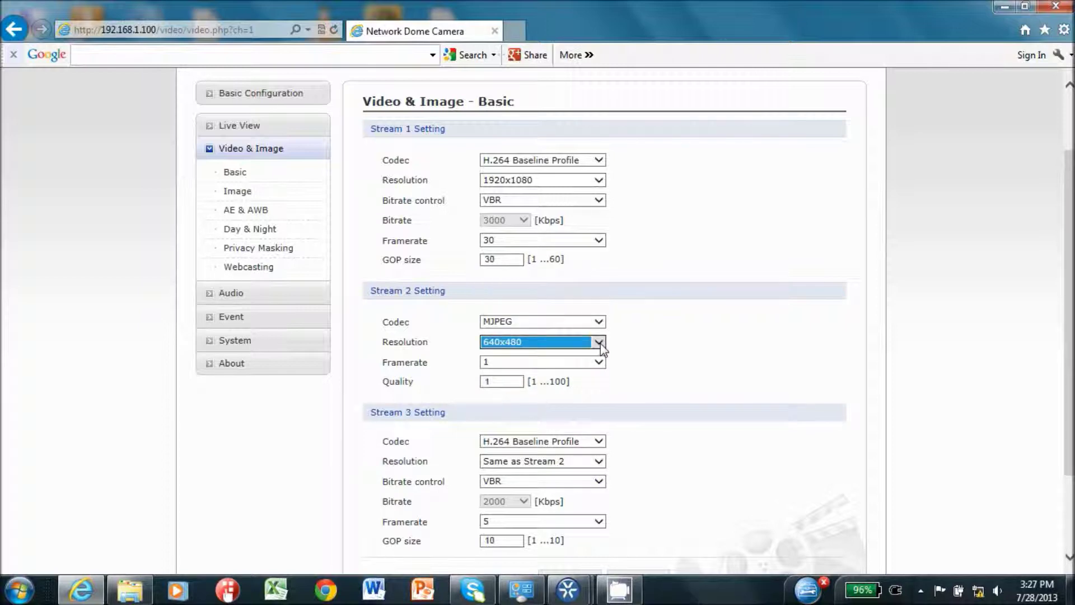
pyautogui.click(599, 363)
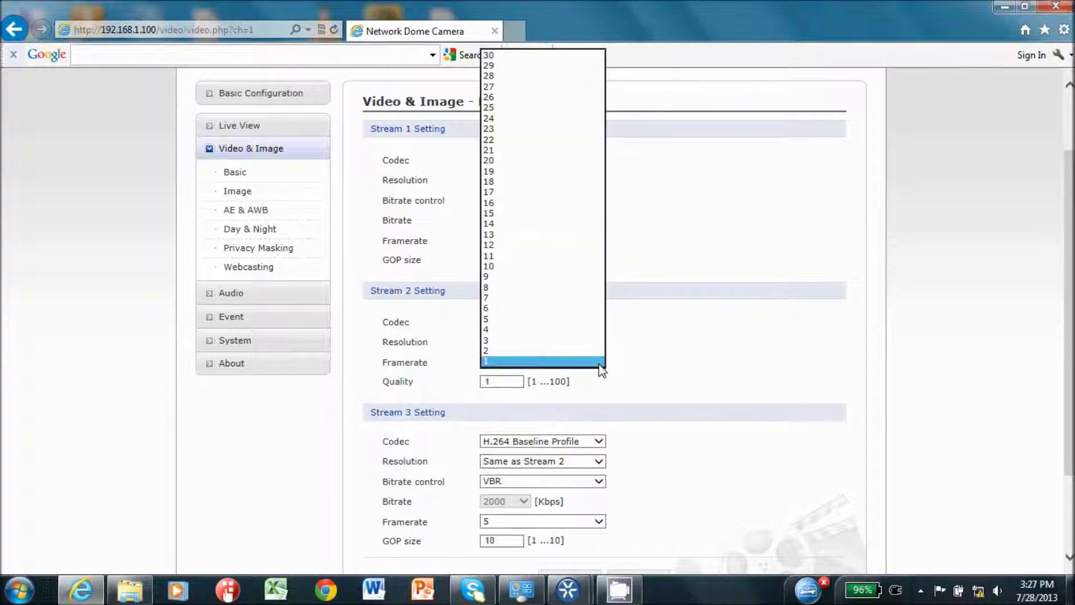
pyautogui.click(600, 363)
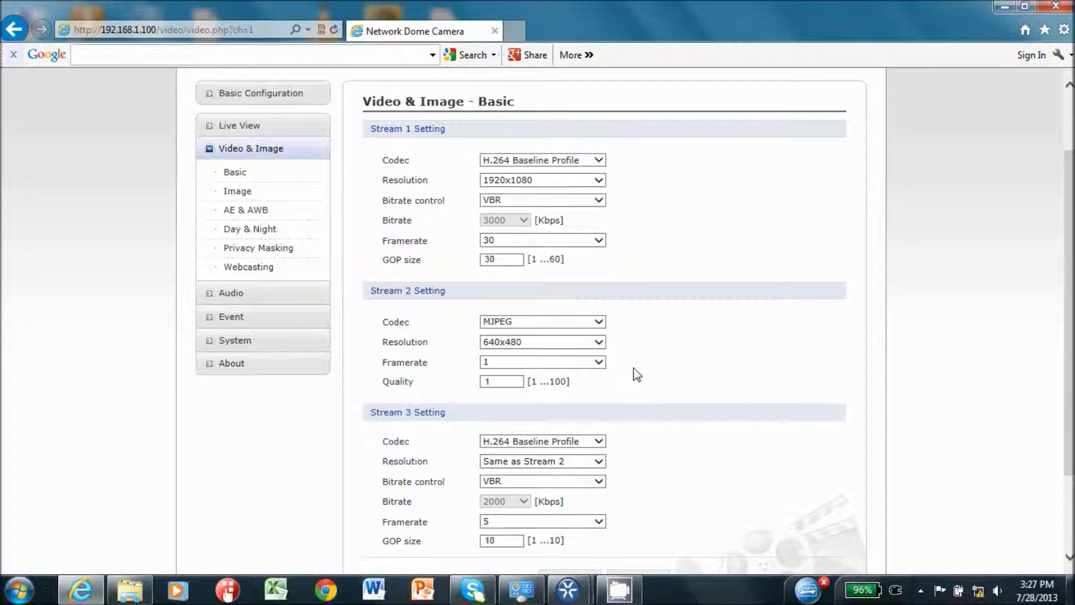
# Leave Stream 3 resolution as Same as Stream 2 and save the stream settings to the camera
pyautogui.click(599, 461)
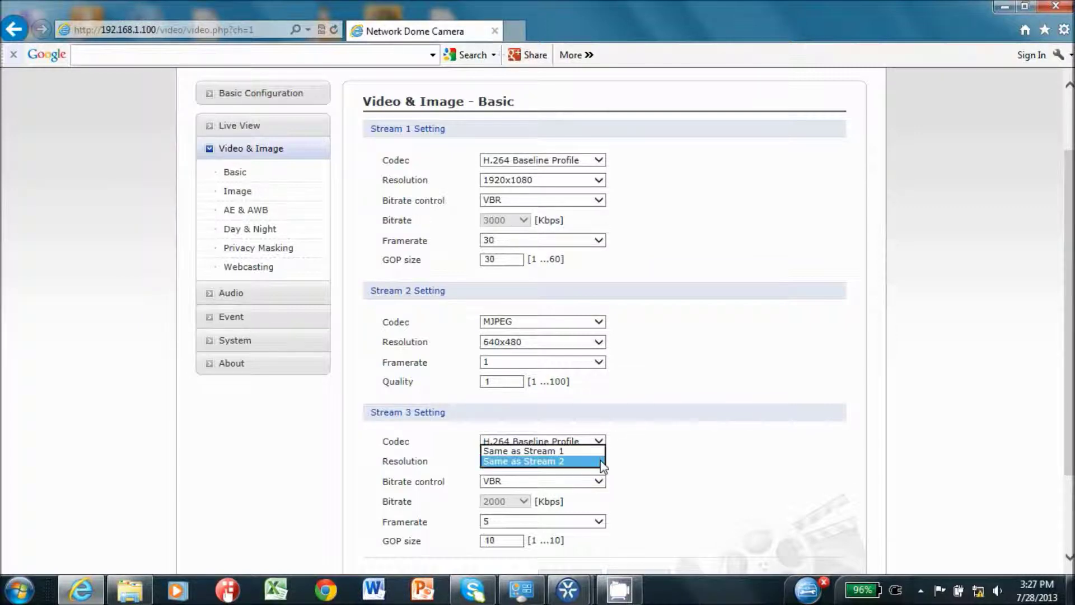
pyautogui.click(602, 470)
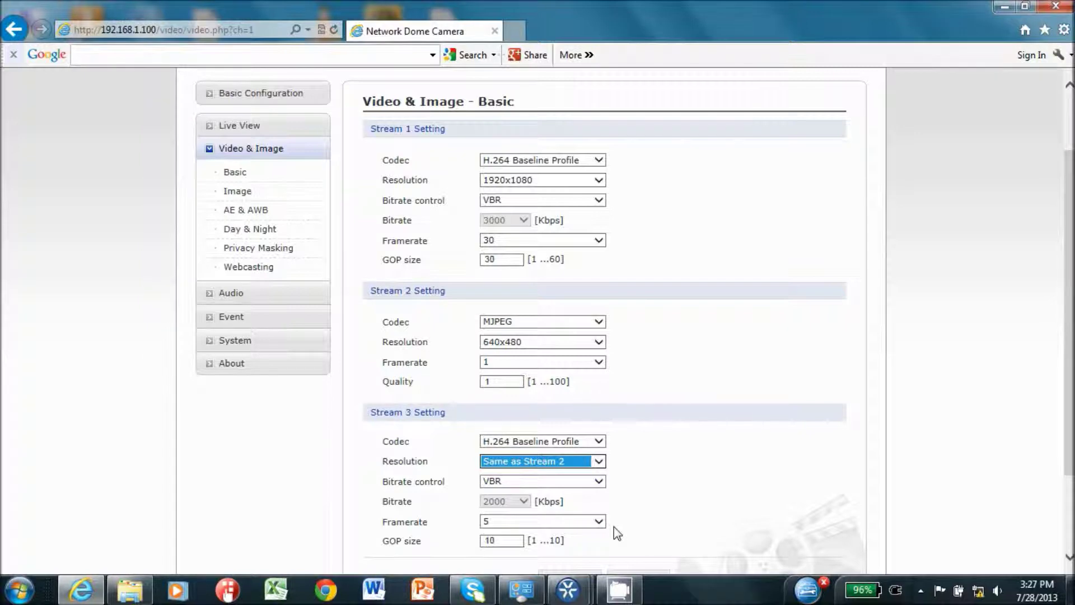
pyautogui.scroll(-2, 614, 526)
pyautogui.click(570, 477)
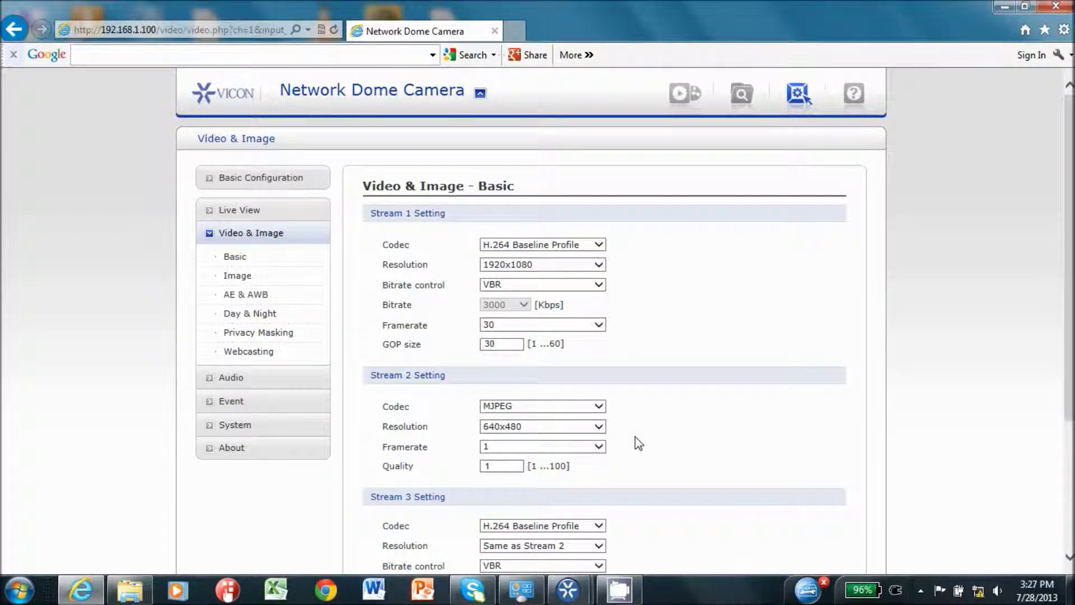
pyautogui.scroll(-1, 636, 436)
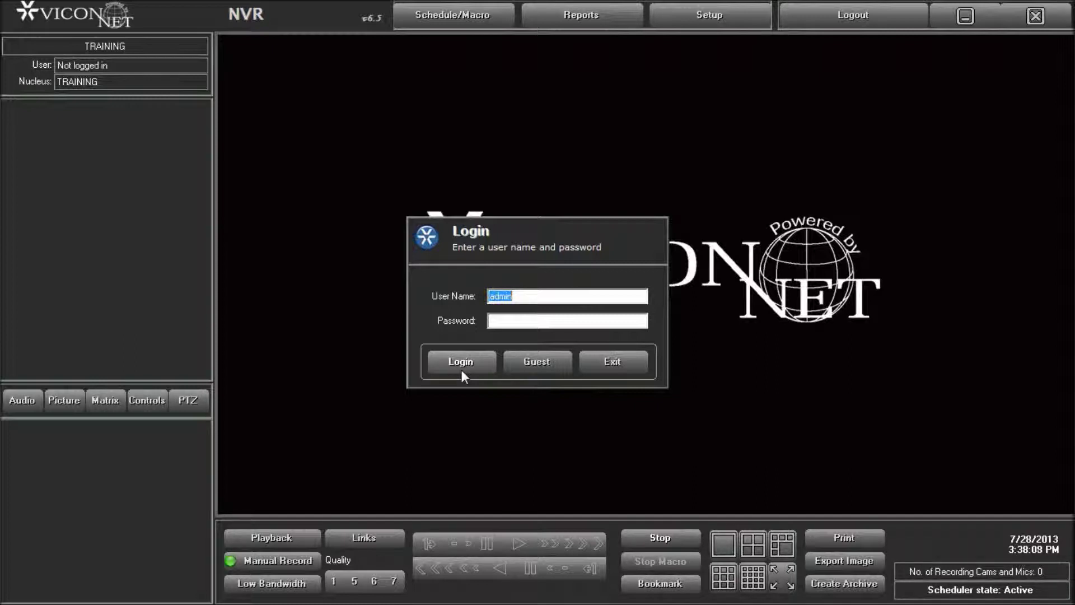
# Finish the NVR login and display camera V922D-N39-IP0007D8171F8D from the 920 IP site live
pyautogui.click(462, 370)
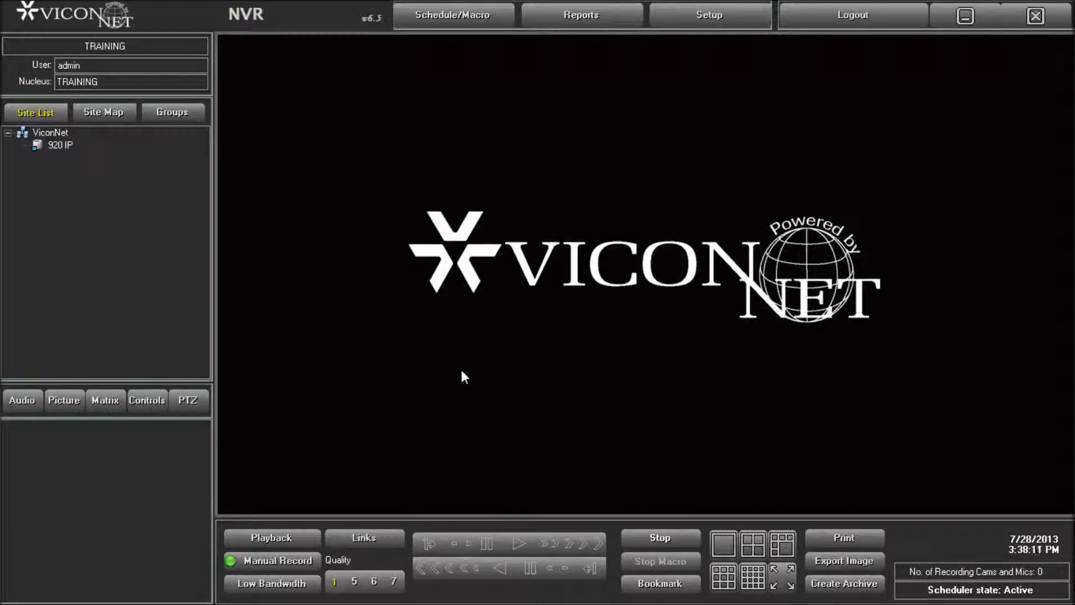
pyautogui.doubleClick(59, 147)
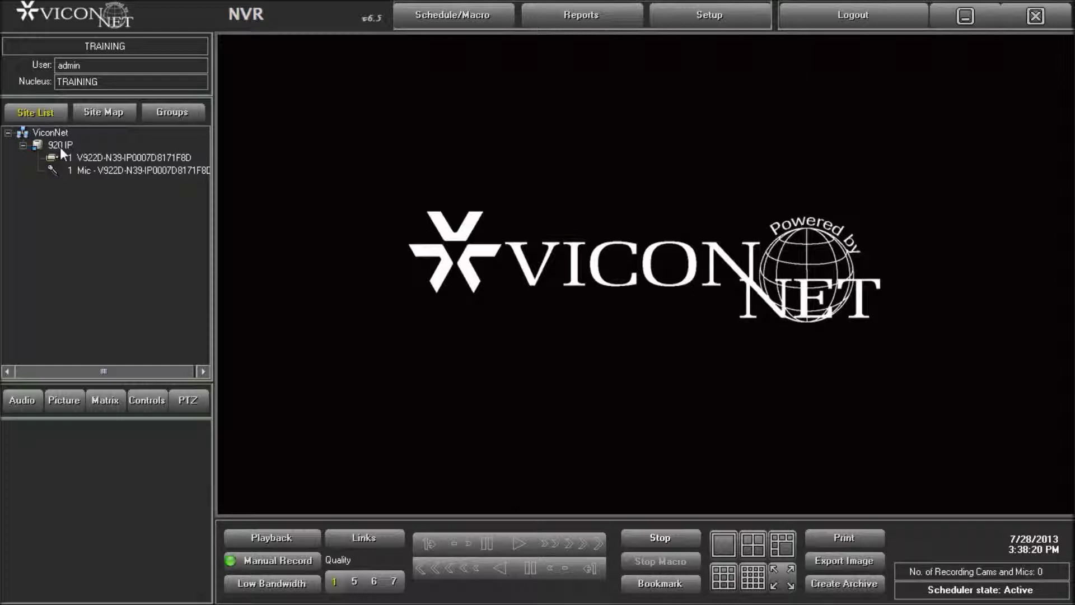
pyautogui.doubleClick(89, 156)
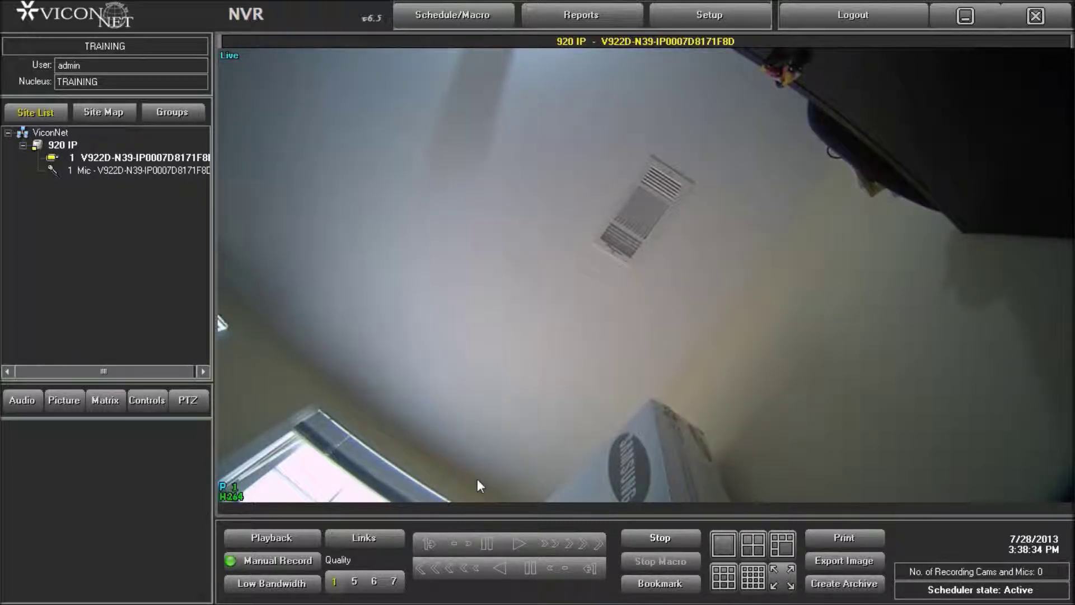
# Switch the viewer to 2x2, back to single view, then to the four-pane layout again
pyautogui.click(756, 547)
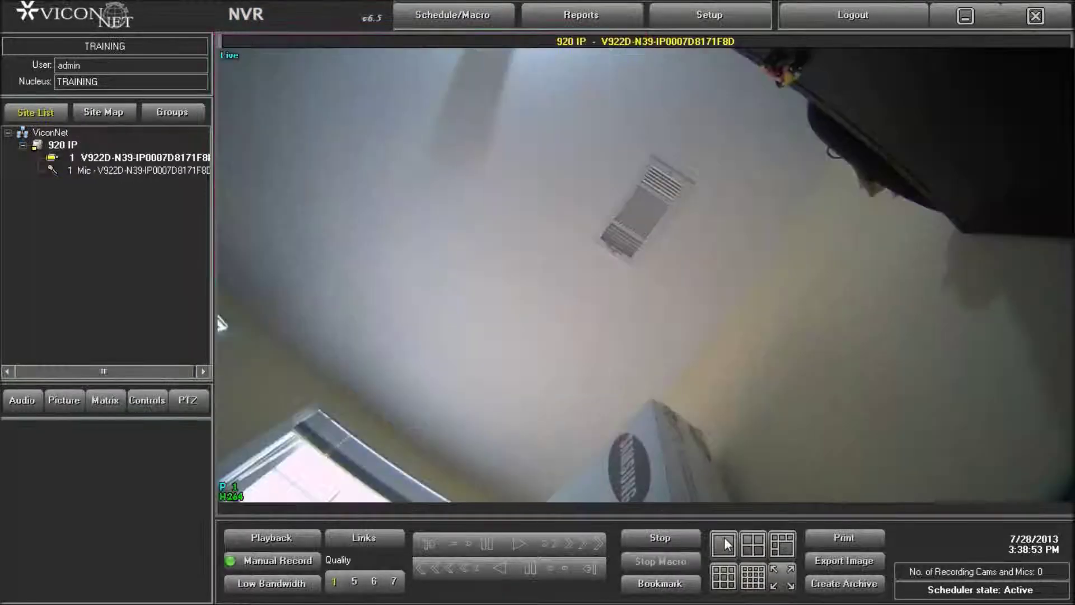
pyautogui.click(724, 544)
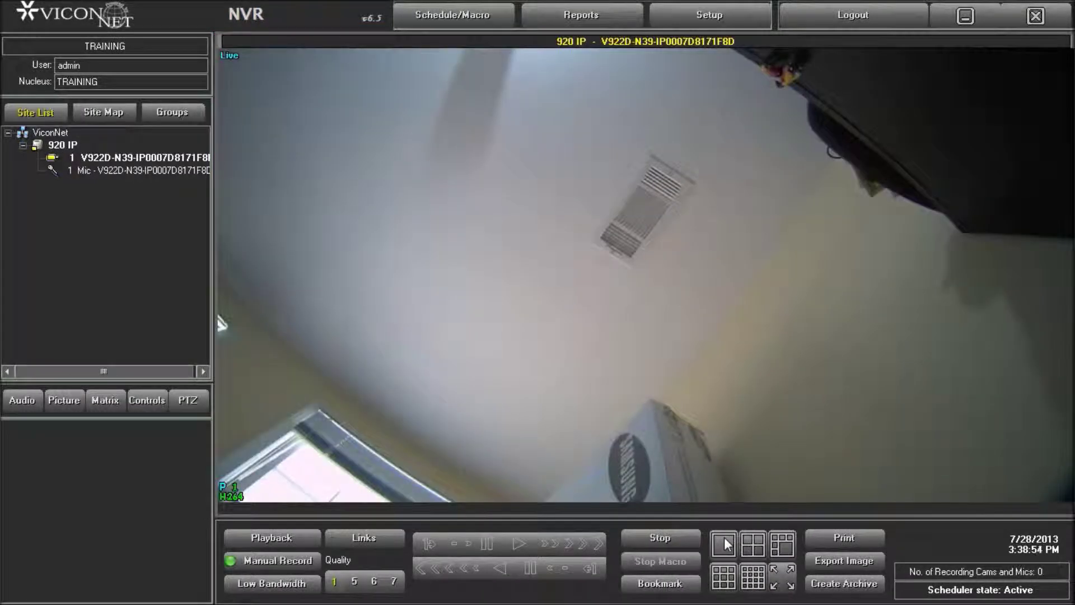
pyautogui.click(753, 543)
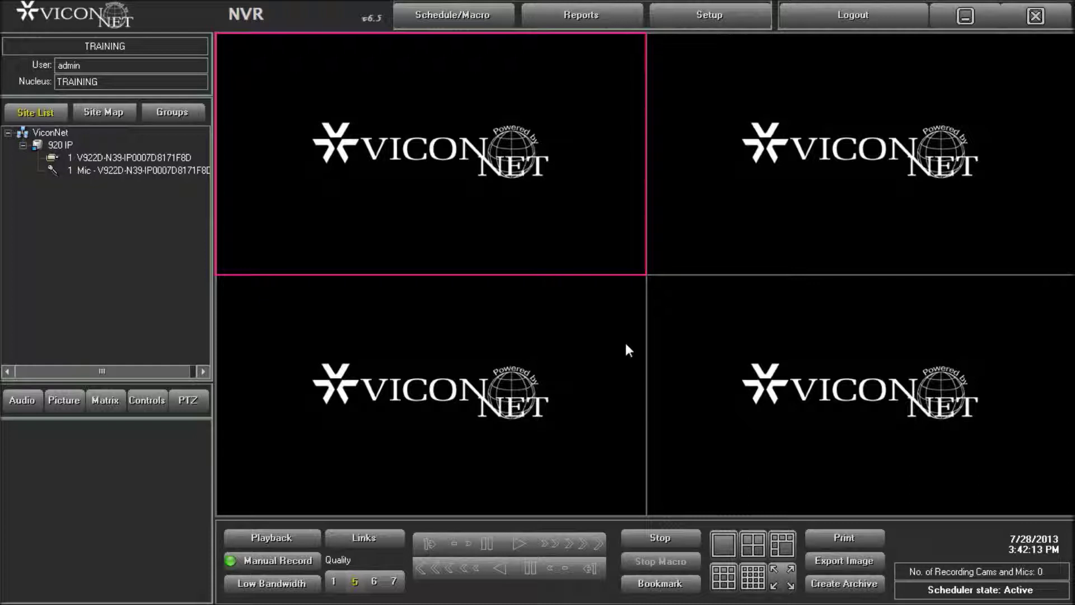
pyautogui.click(691, 26)
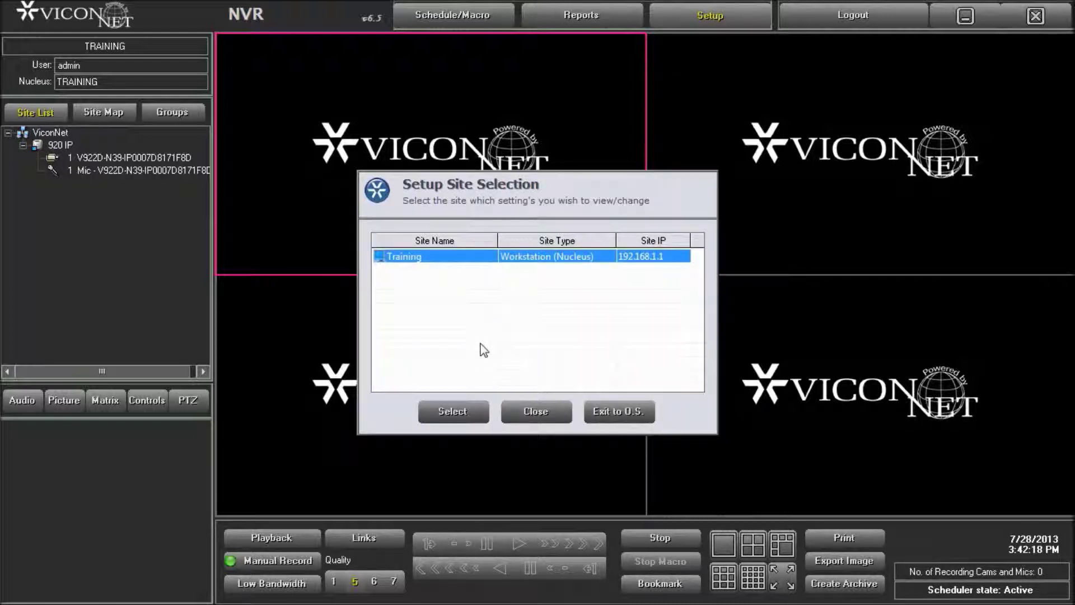
# Choose the Training site and start a new macro in the Macro Editor
pyautogui.click(454, 415)
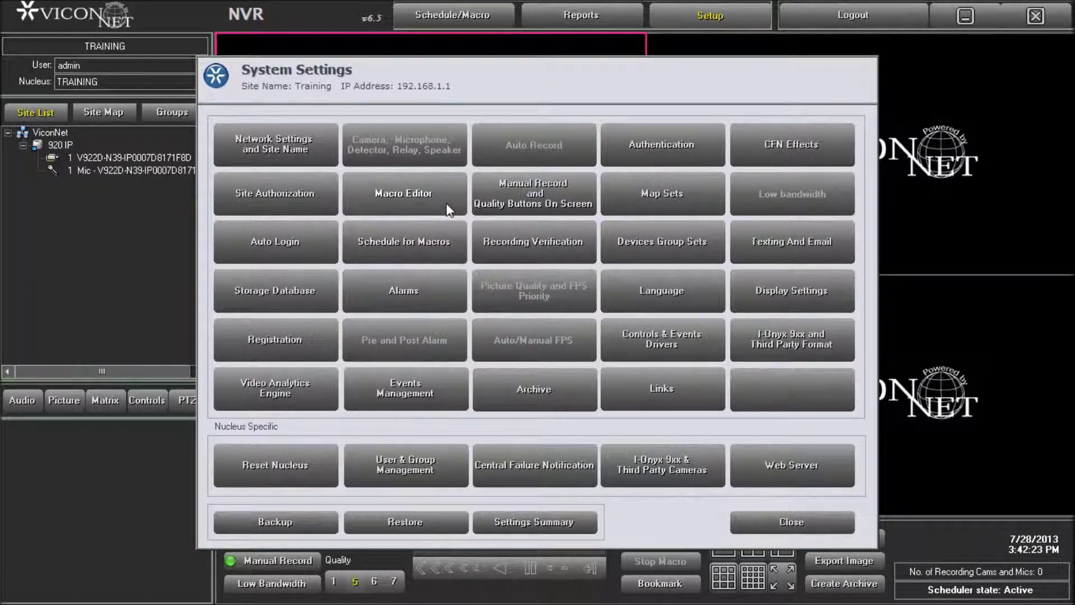
pyautogui.click(446, 204)
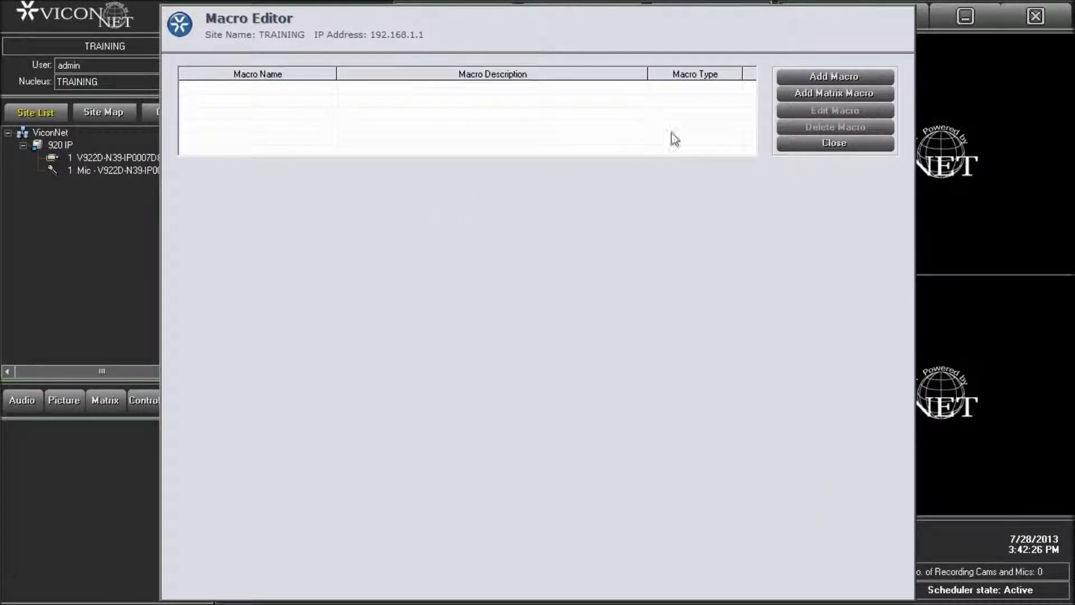
pyautogui.click(783, 75)
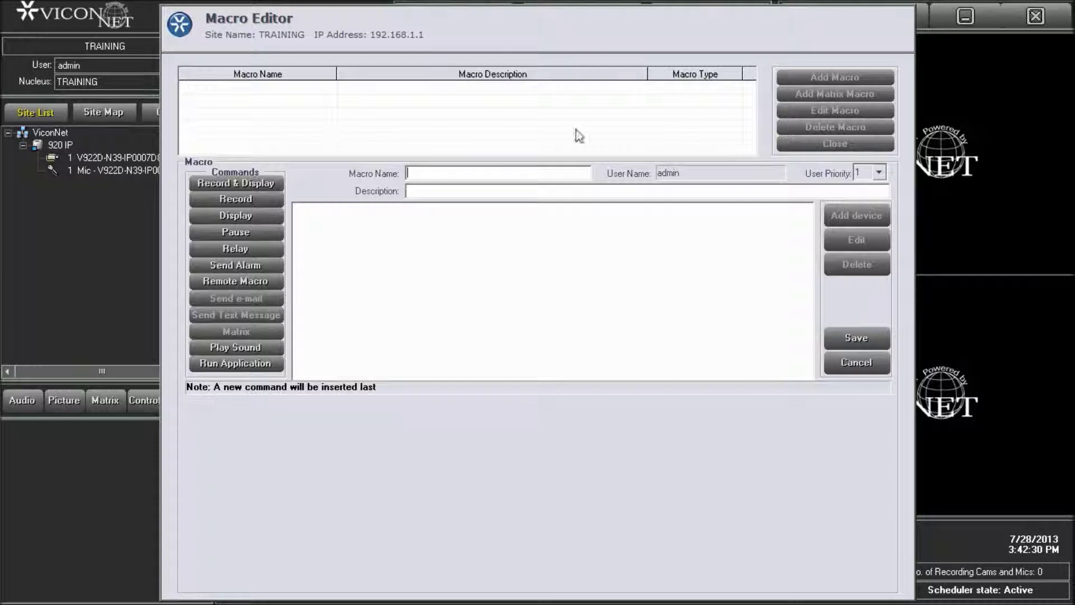
# Add a Display command for the 920 IP V922D camera at quality 1 for 00:00:10
pyautogui.click(254, 217)
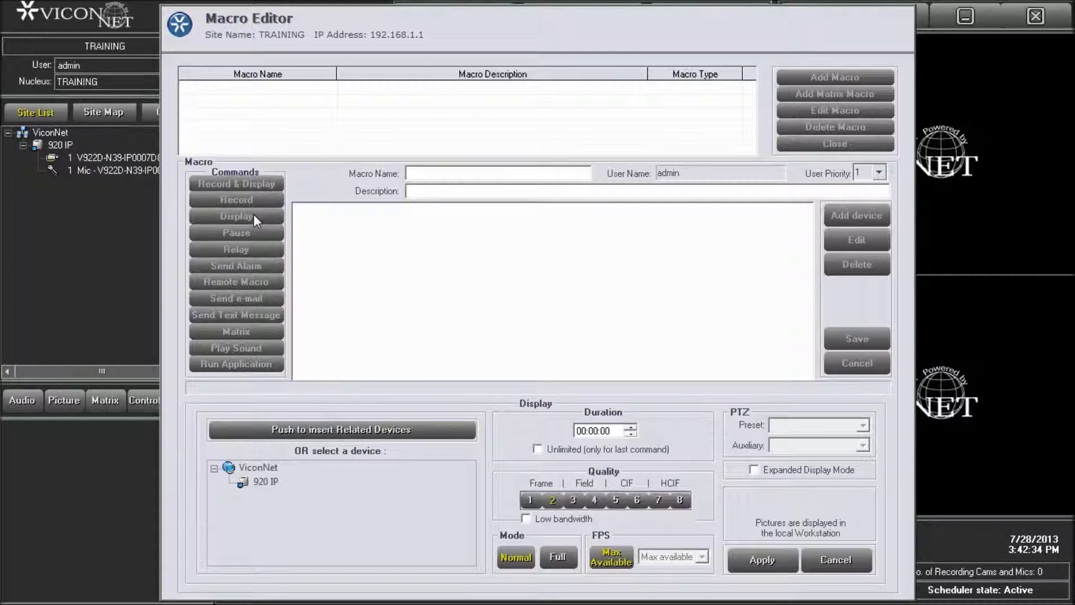
pyautogui.doubleClick(263, 484)
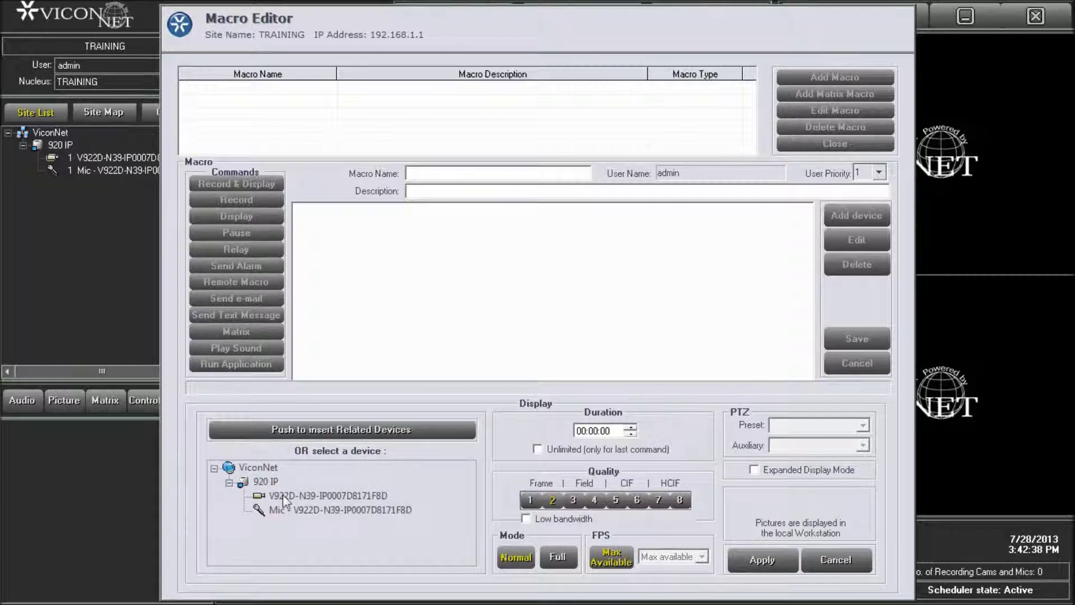
pyautogui.click(284, 498)
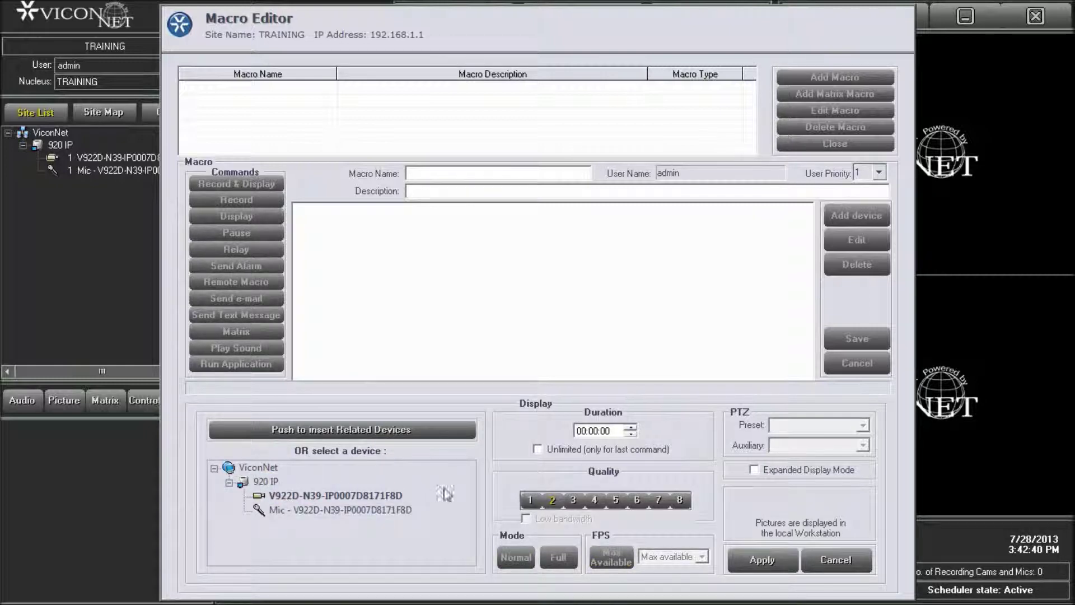
pyautogui.click(529, 501)
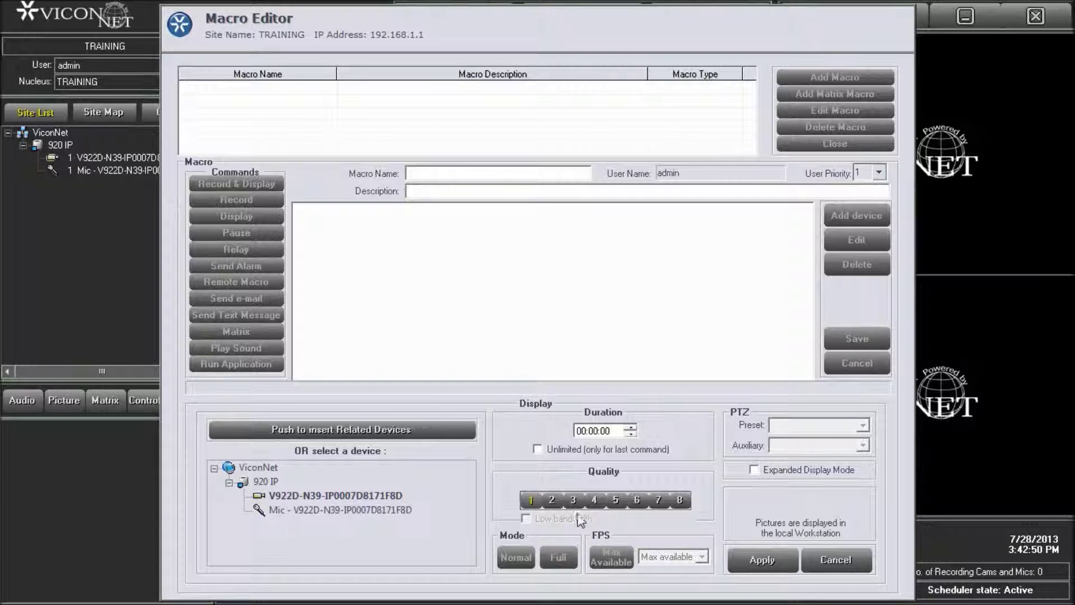
pyautogui.click(608, 432)
pyautogui.write('10')
pyautogui.click(750, 560)
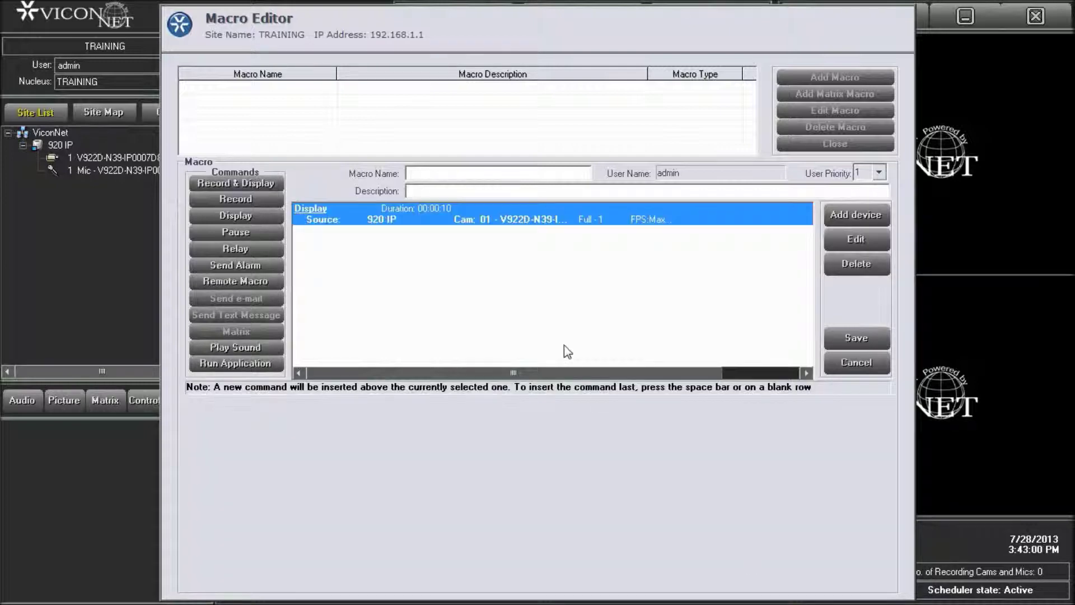
# Append a Record command for the V922D camera at quality 8 with unlimited duration
pyautogui.click(539, 328)
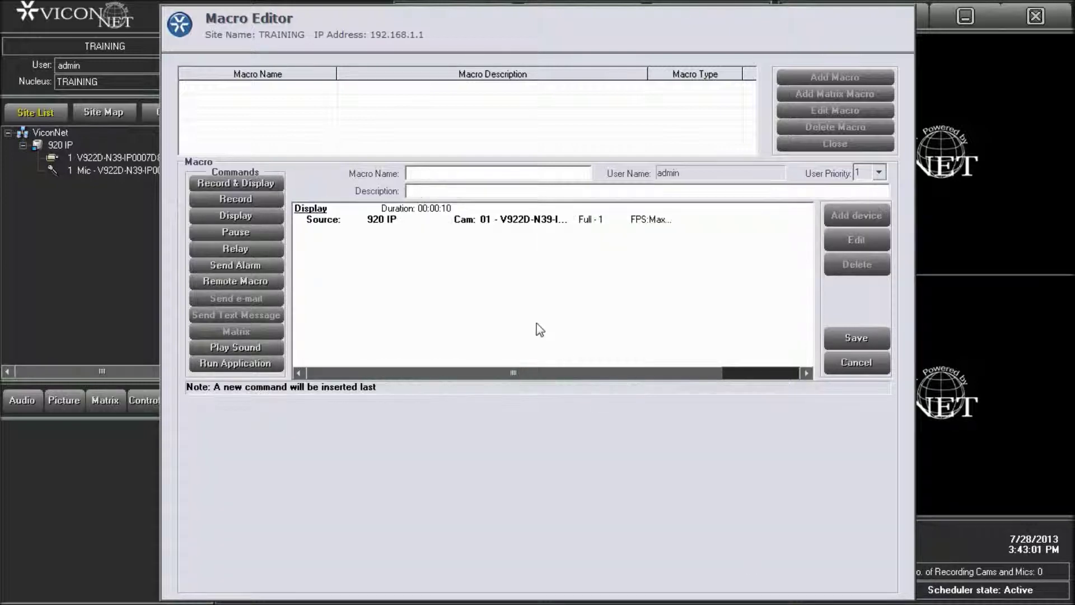
pyautogui.click(253, 200)
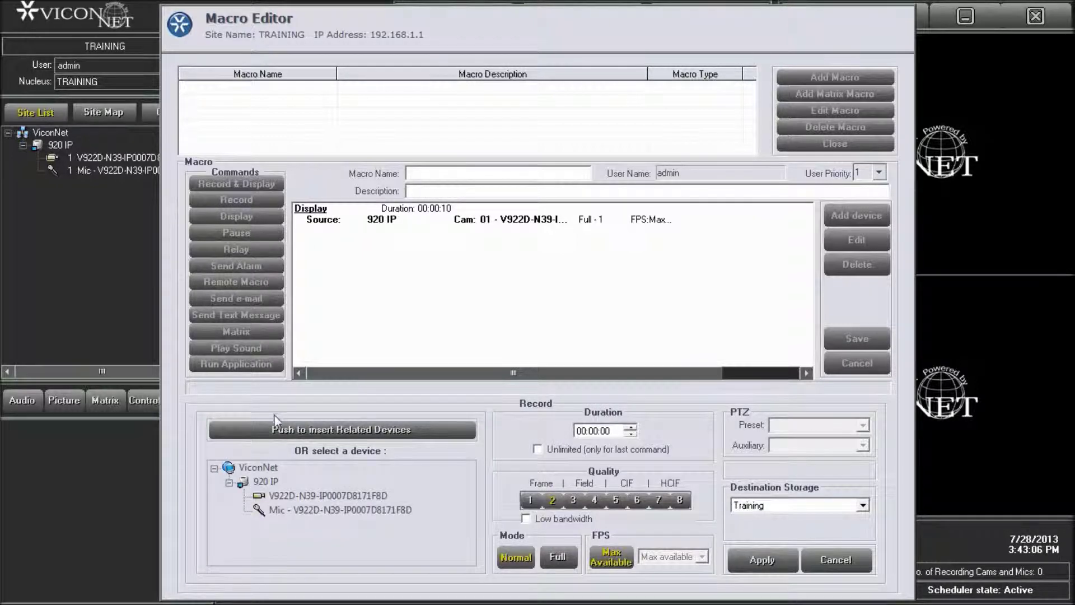
pyautogui.click(294, 494)
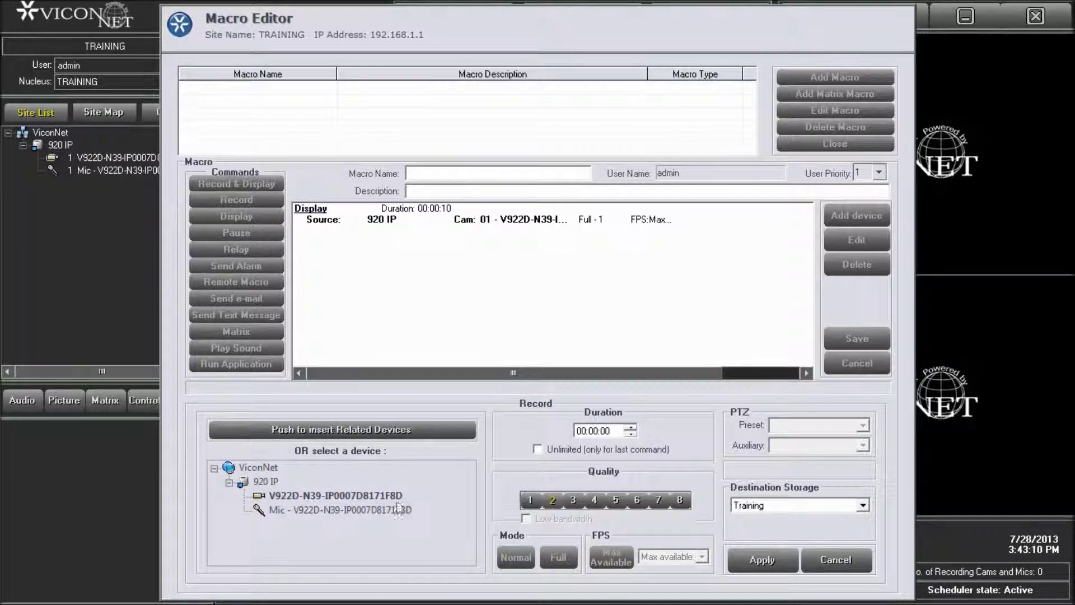
pyautogui.click(530, 501)
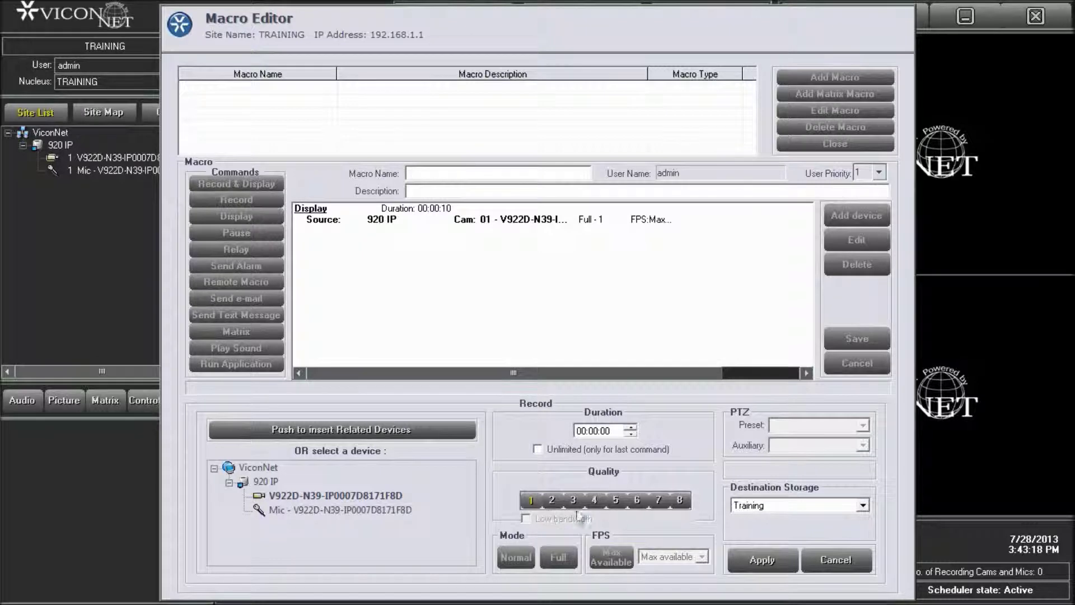
pyautogui.click(681, 508)
pyautogui.click(538, 449)
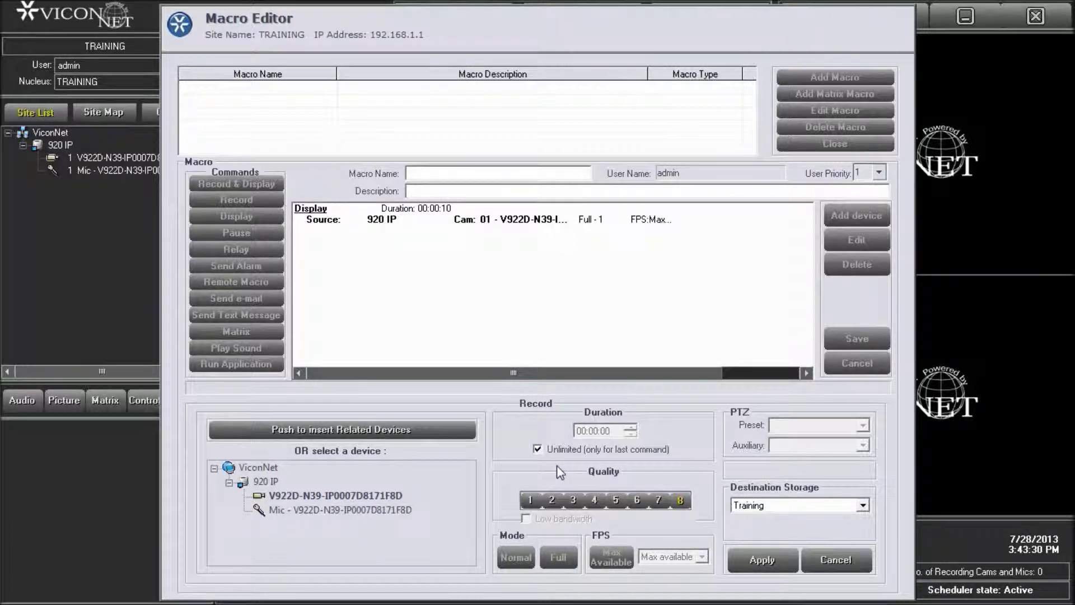
pyautogui.click(741, 558)
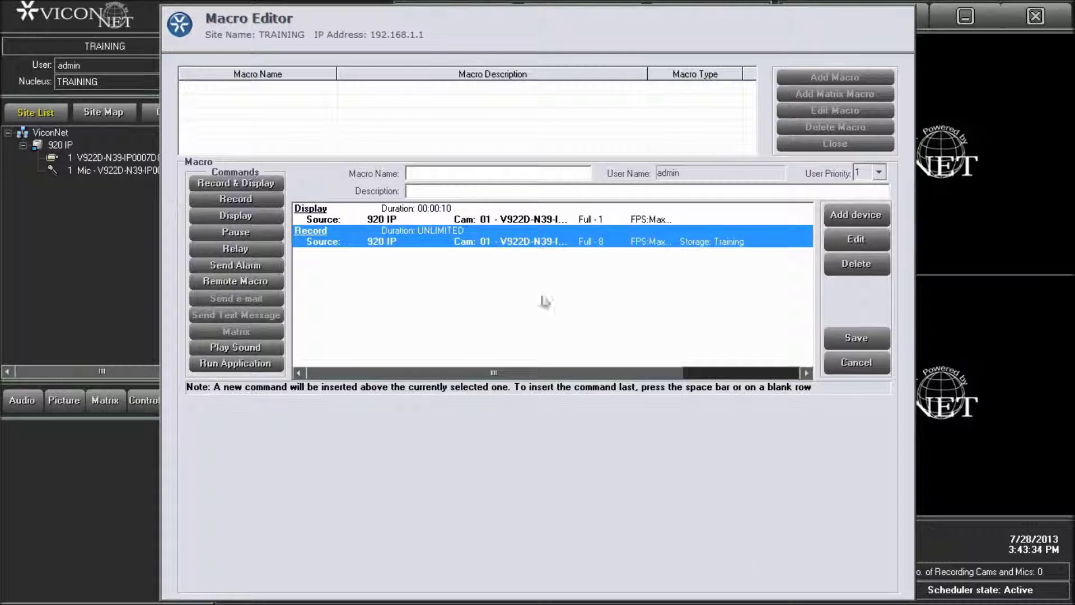
# Name the macro 'test macro' and save it
pyautogui.click(483, 172)
pyautogui.write('test macro')
pyautogui.click(831, 337)
# Close the macro editor and add a Scheduler for Macros entry running test macro
pyautogui.click(787, 147)
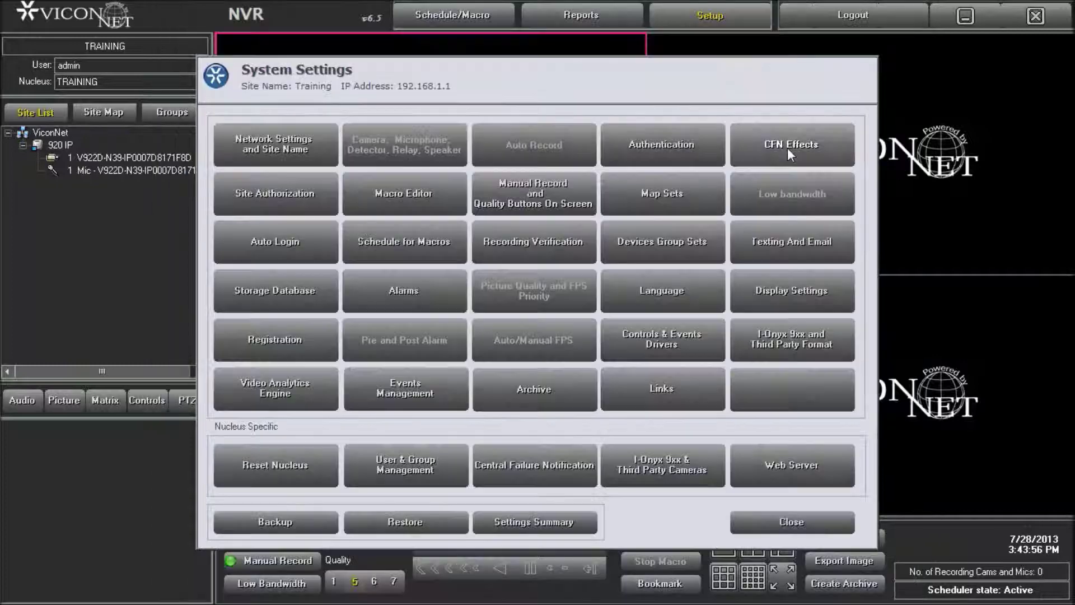
pyautogui.click(404, 241)
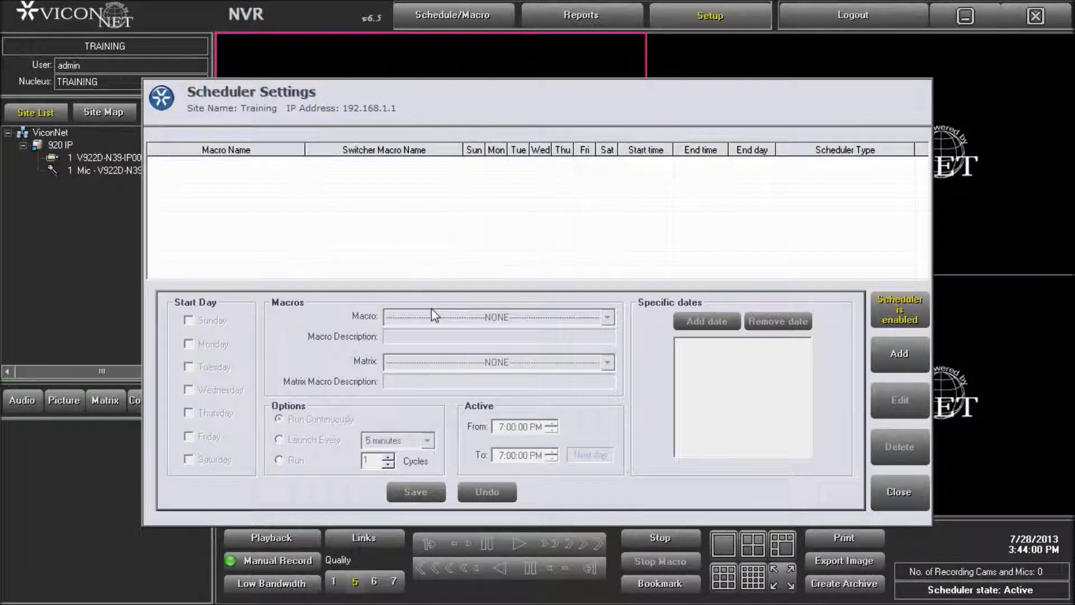
pyautogui.click(888, 355)
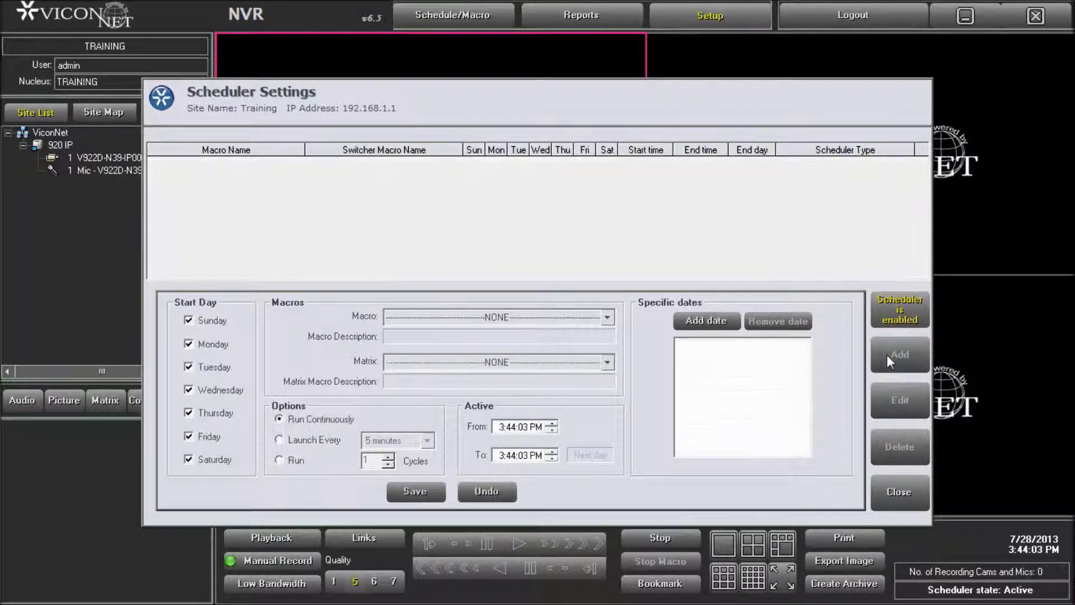
pyautogui.click(515, 317)
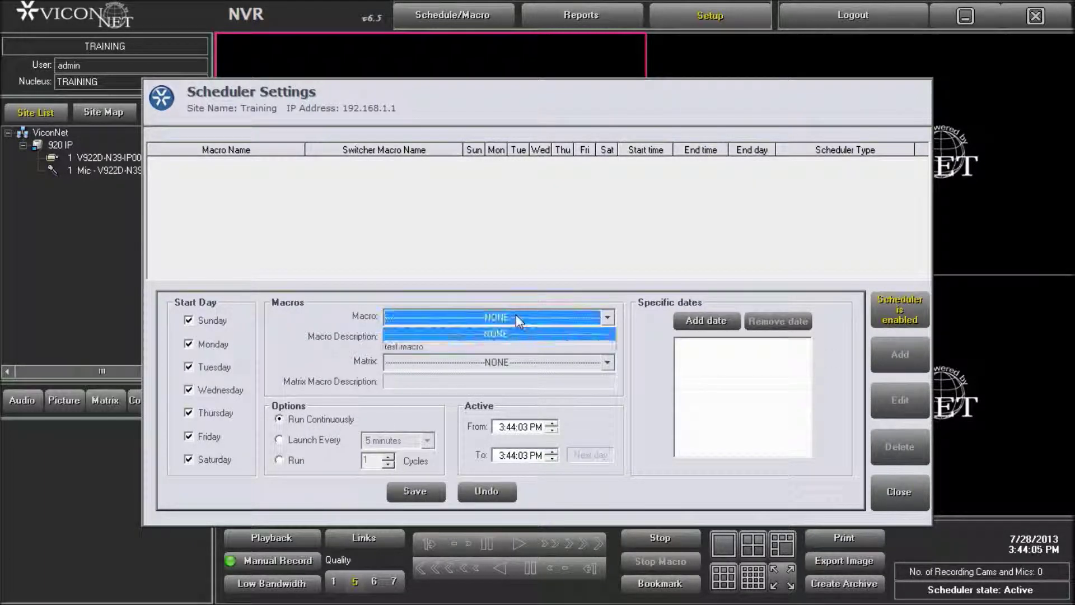
pyautogui.click(514, 346)
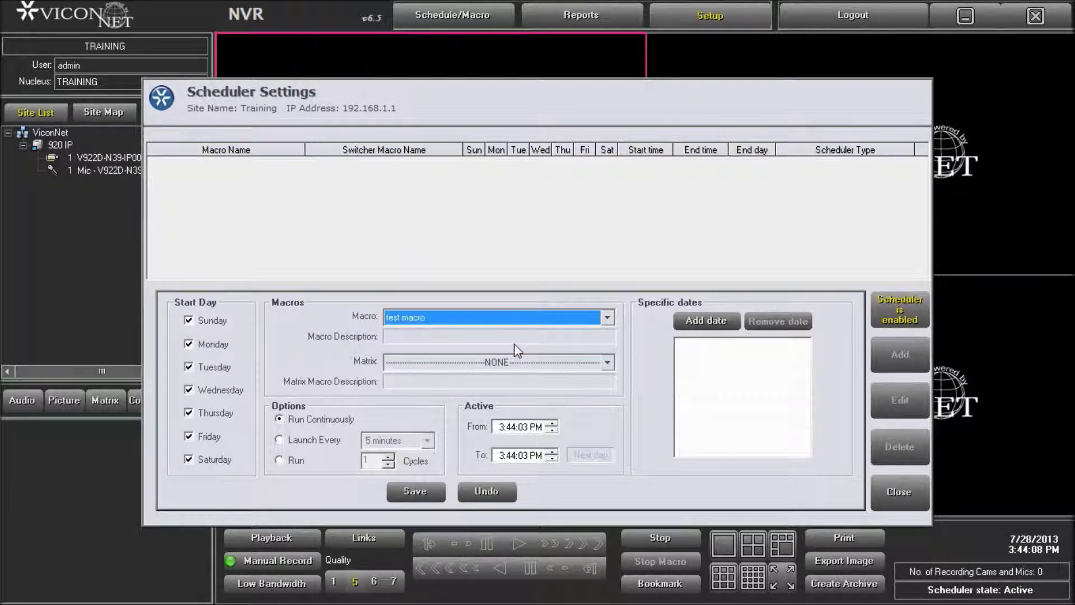